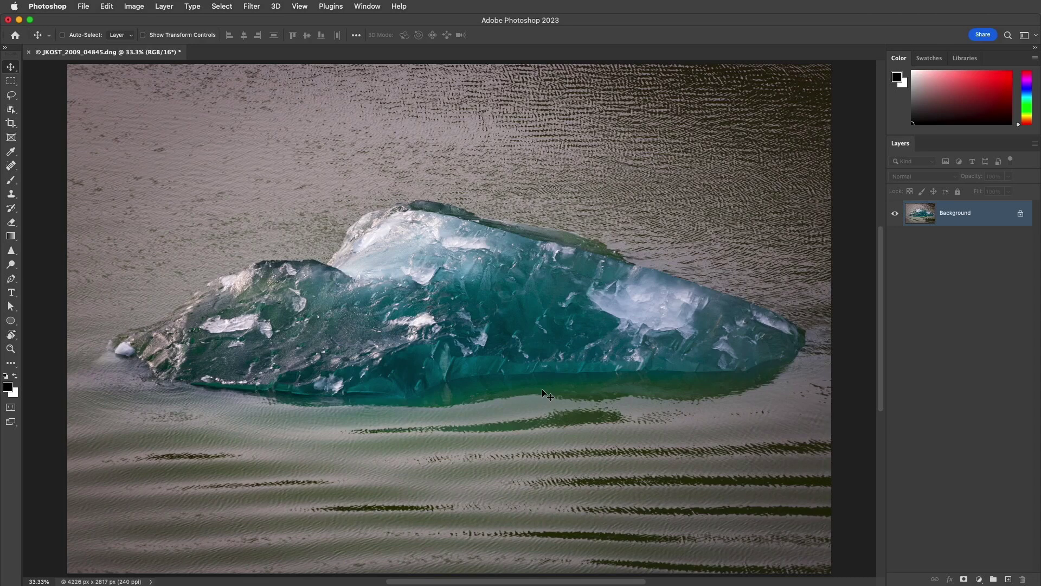
- Choose the Eyedropper Tool and set its Sample Size to 5 by 5 Average
{"action": "left_click", "coordinate": [13, 151]}
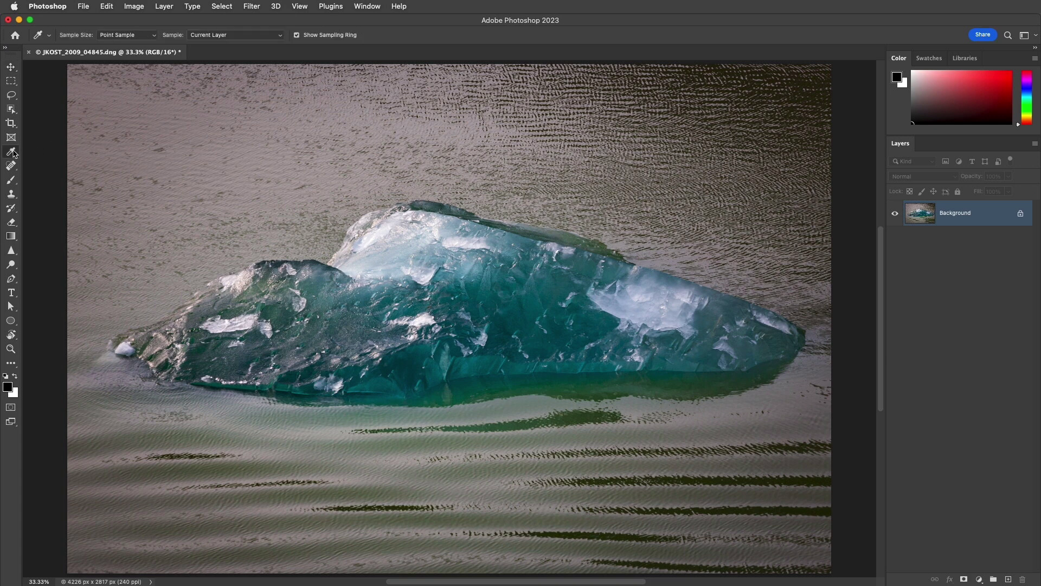
{"action": "right_click", "coordinate": [12, 152]}
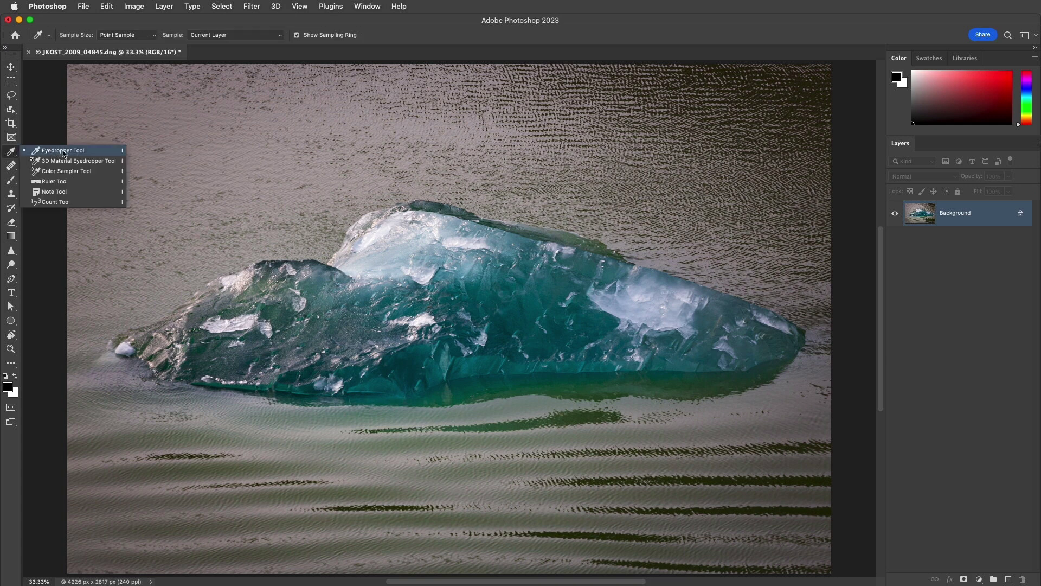
{"action": "left_click", "coordinate": [64, 153]}
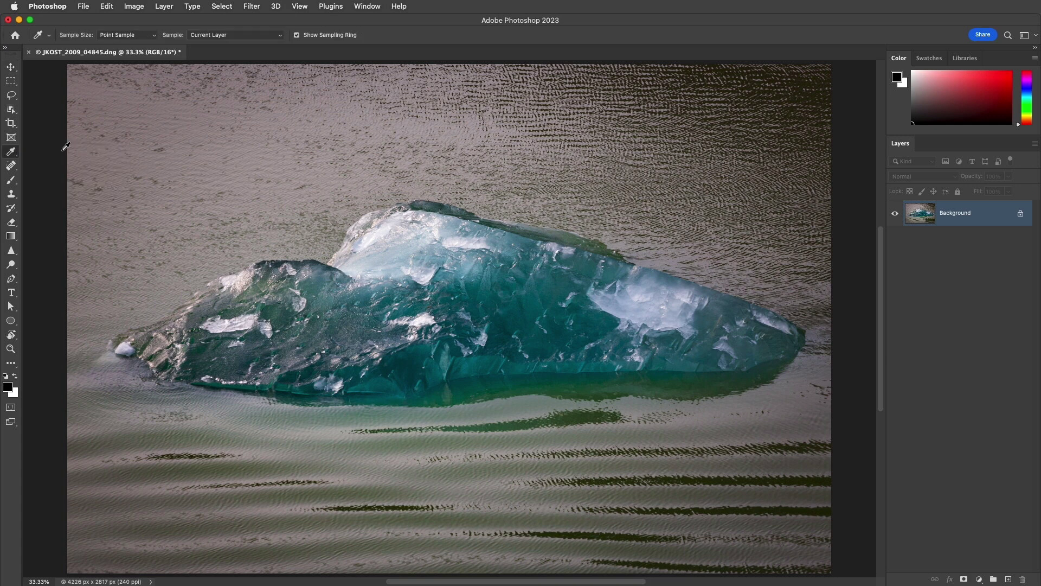
{"action": "left_click", "coordinate": [144, 36]}
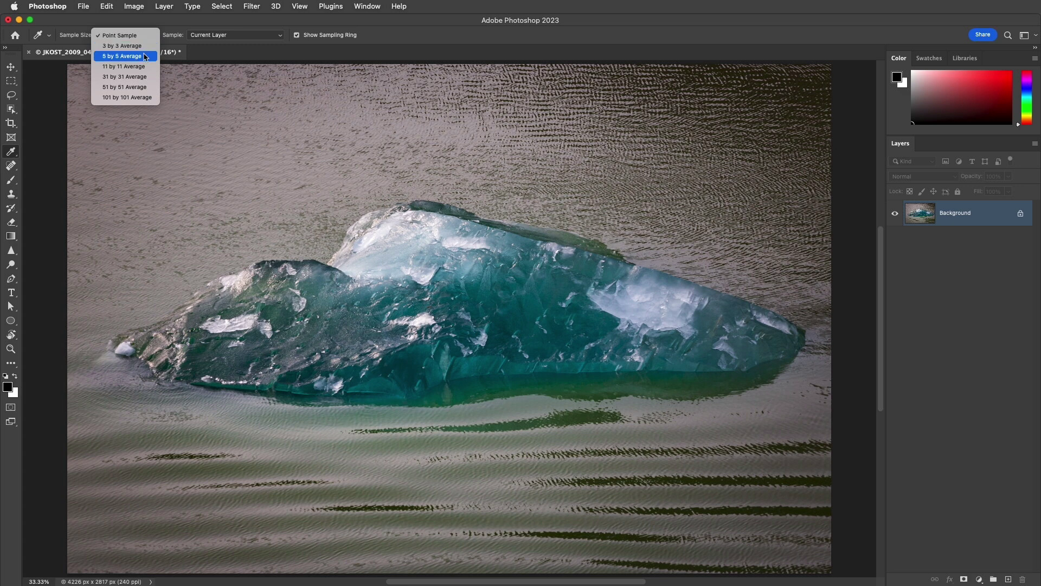
{"action": "left_click", "coordinate": [143, 56]}
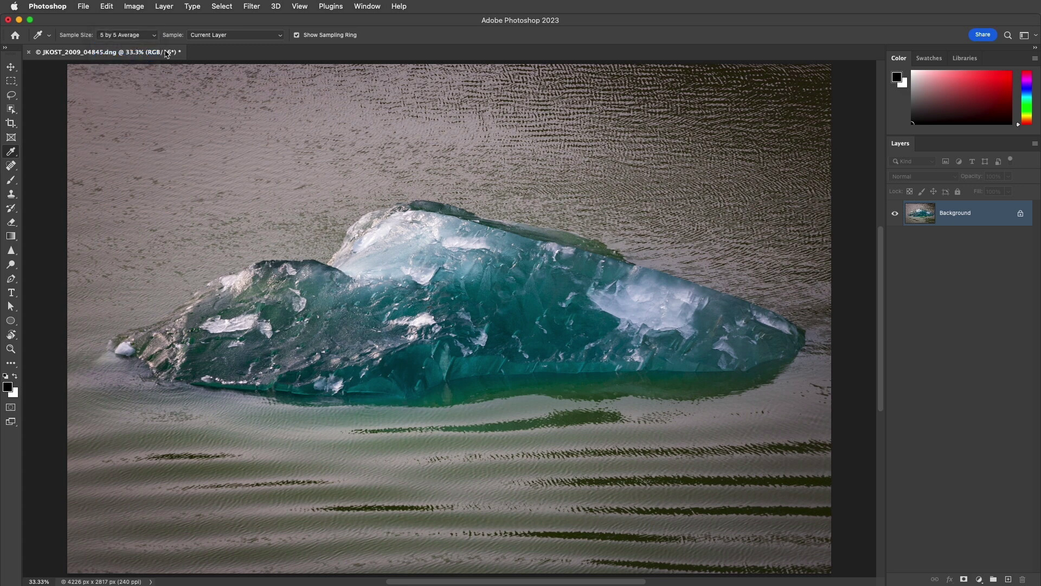
- Keep Current Layer sampling, pick an icy teal from the iceberg, and hide the sampling ring
{"action": "left_click", "coordinate": [266, 37]}
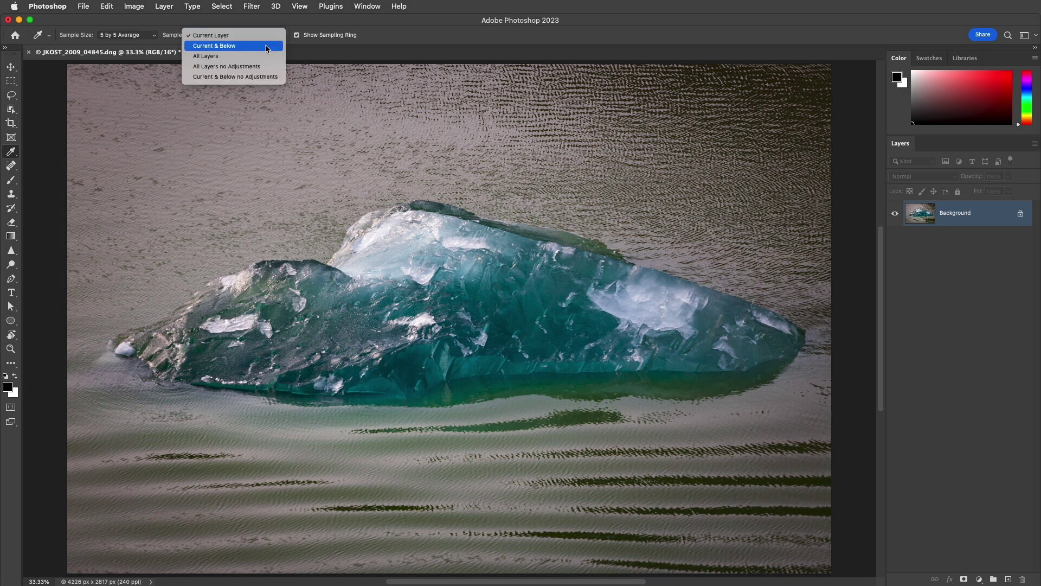
{"action": "left_click", "coordinate": [266, 36]}
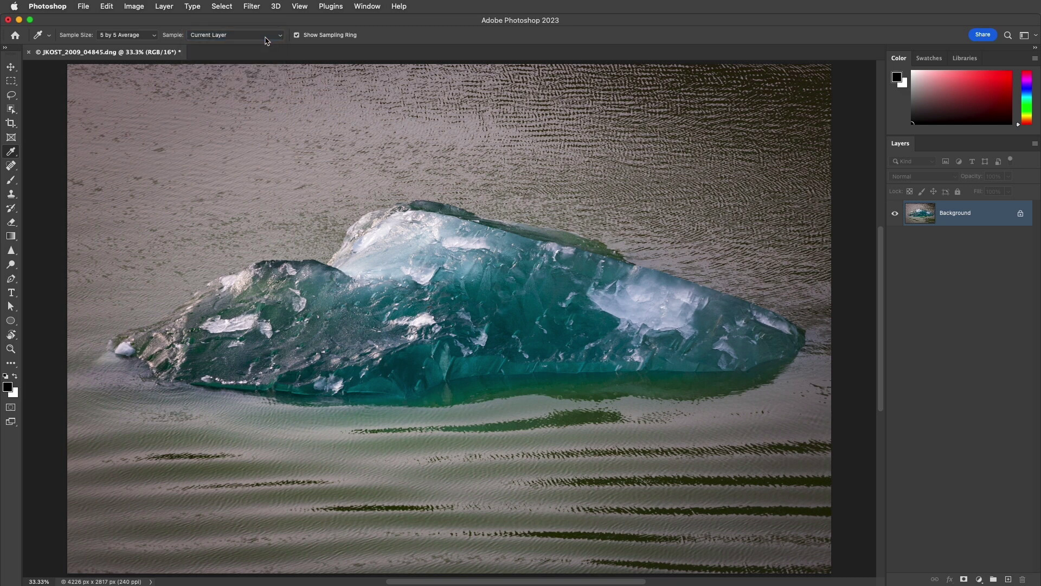
{"action": "left_click", "coordinate": [386, 285]}
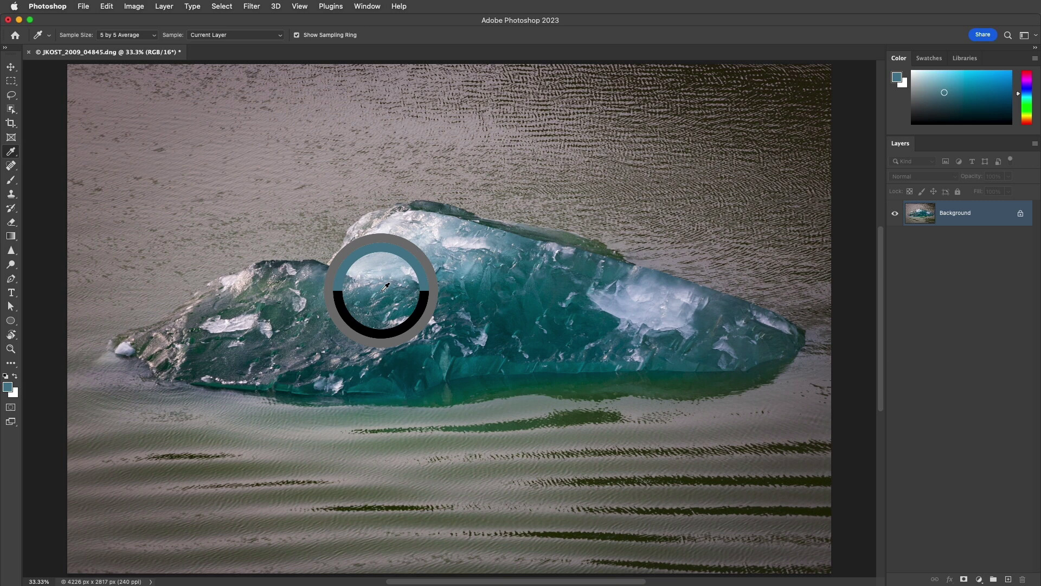
{"action": "left_click", "coordinate": [386, 286]}
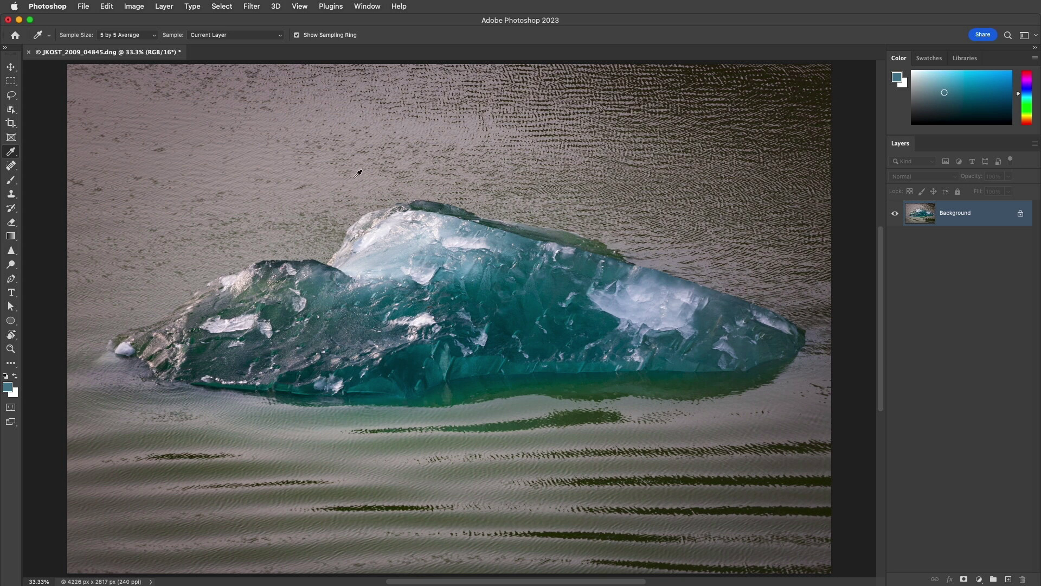
{"action": "left_click", "coordinate": [320, 40]}
- Re-enable the sampling ring and try the Color Picker's R, L and H modes and purple hues
{"action": "left_click", "coordinate": [319, 39]}
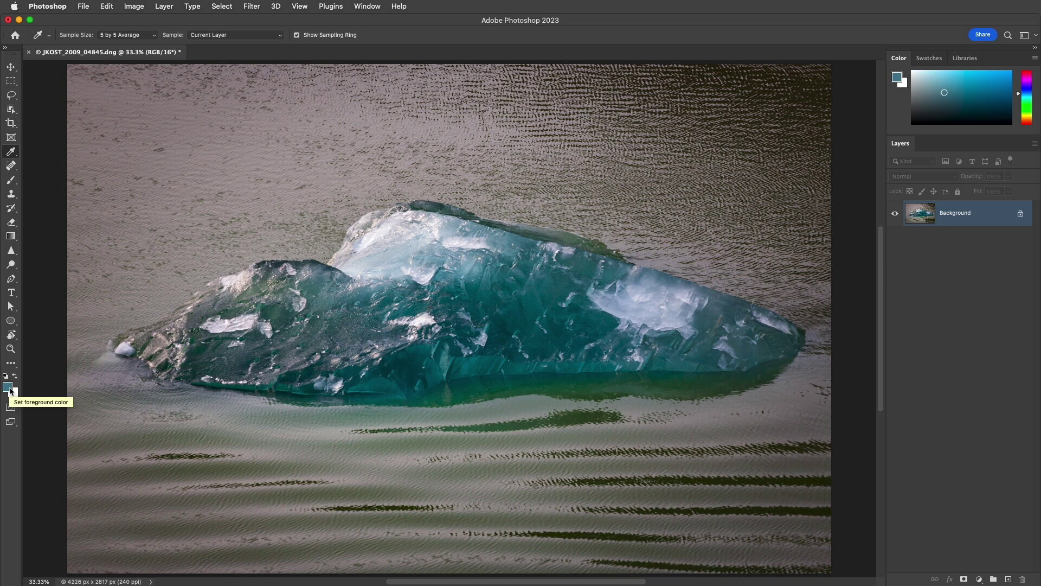
{"action": "left_click", "coordinate": [10, 389]}
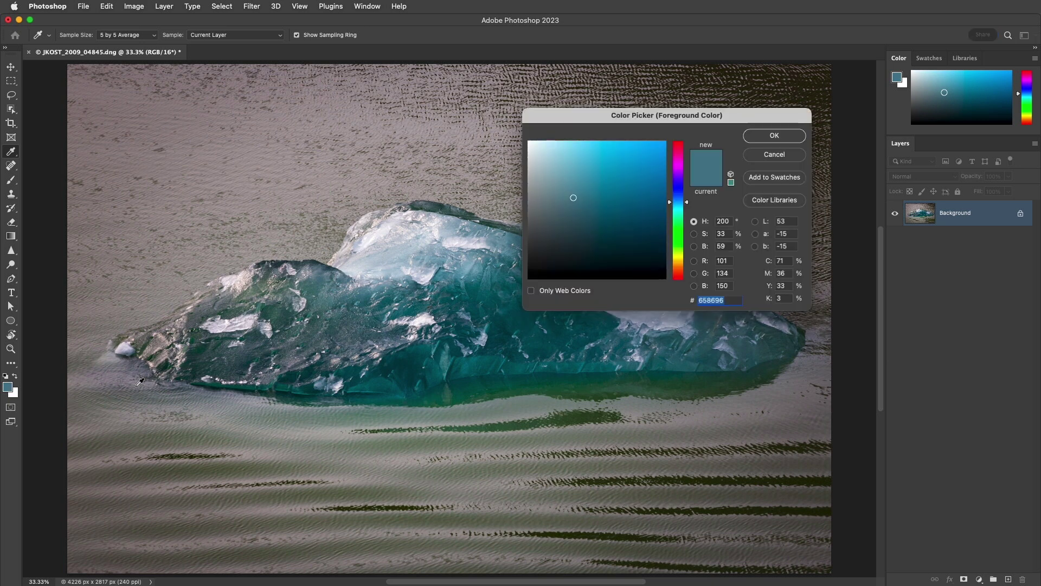
{"action": "left_click", "coordinate": [694, 261]}
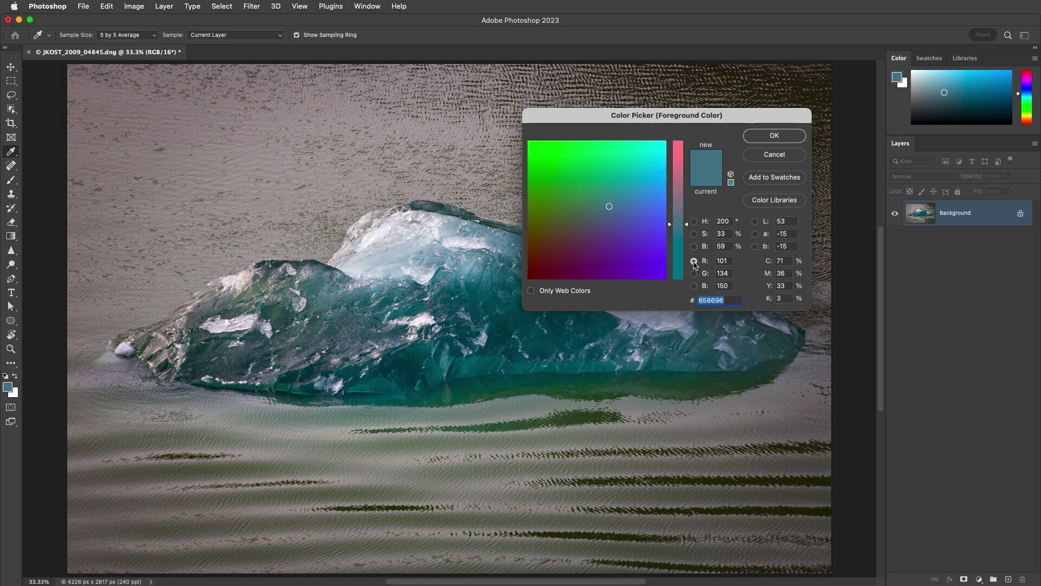
{"action": "left_click", "coordinate": [755, 221]}
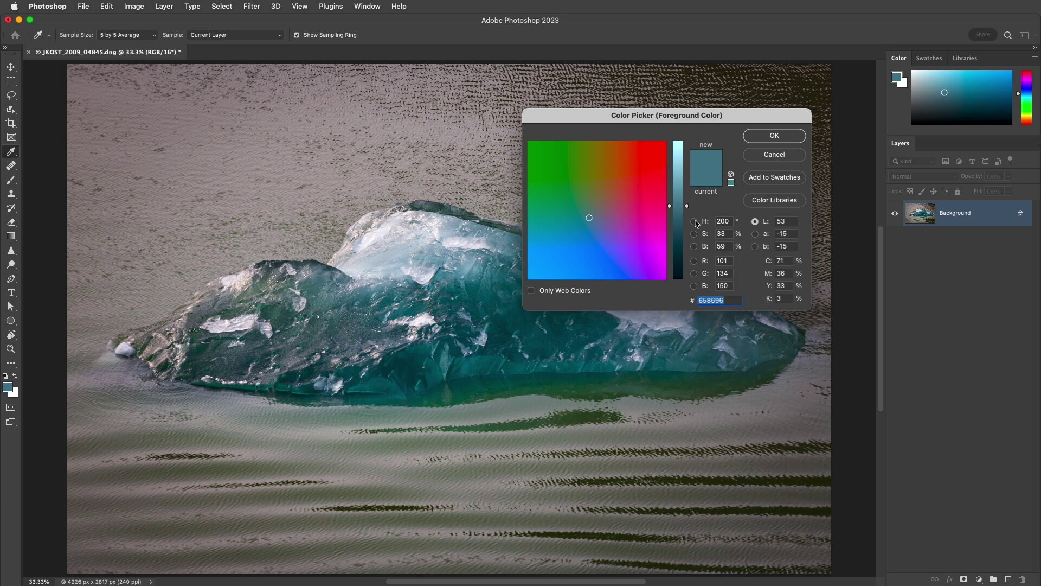
{"action": "left_click", "coordinate": [694, 222]}
{"action": "left_click_drag", "start_coordinate": [605, 191], "coordinate": [610, 219]}
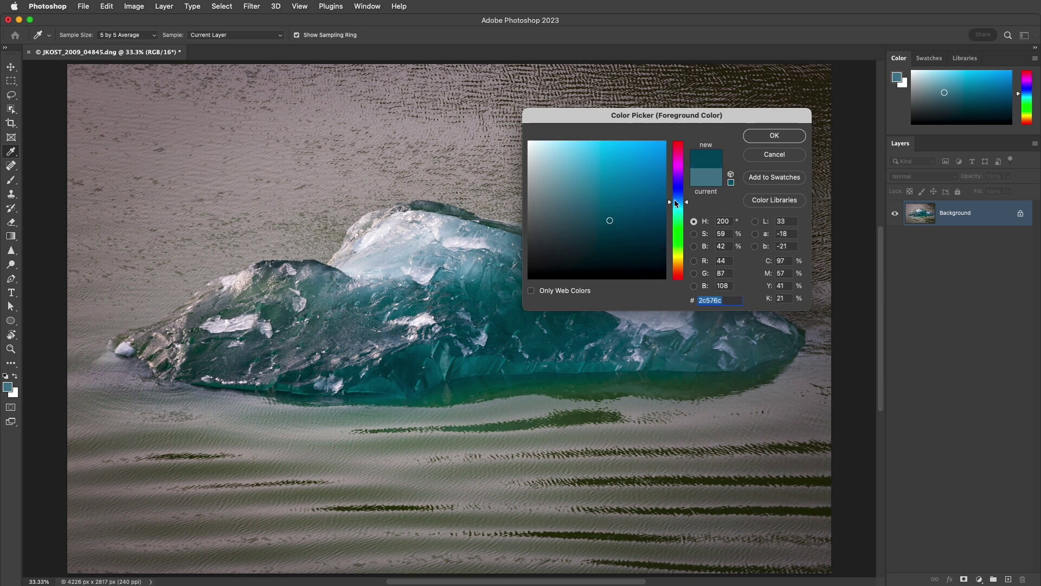
{"action": "left_click_drag", "start_coordinate": [674, 202], "coordinate": [674, 175]}
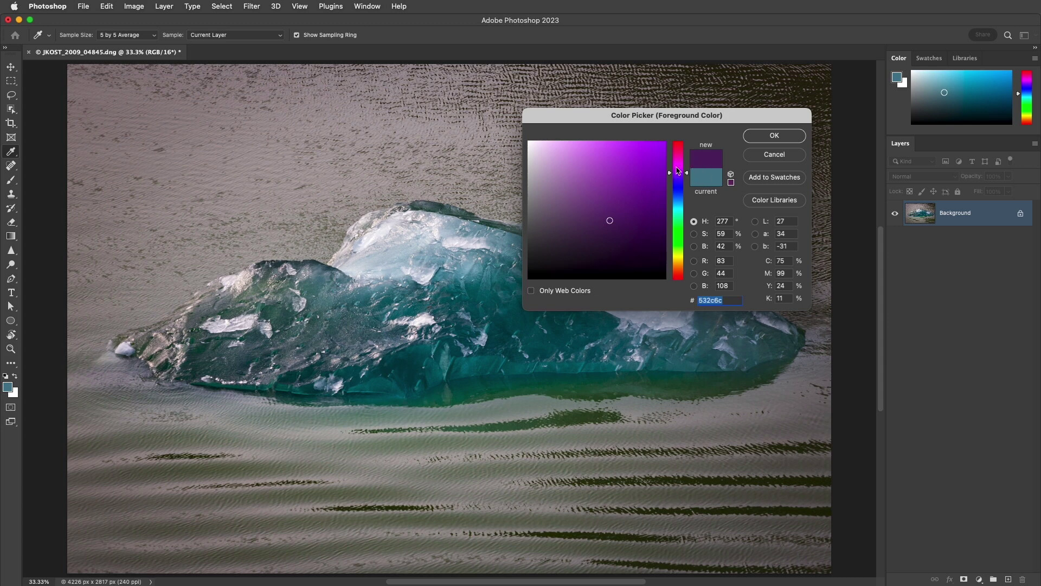
{"action": "left_click", "coordinate": [659, 160]}
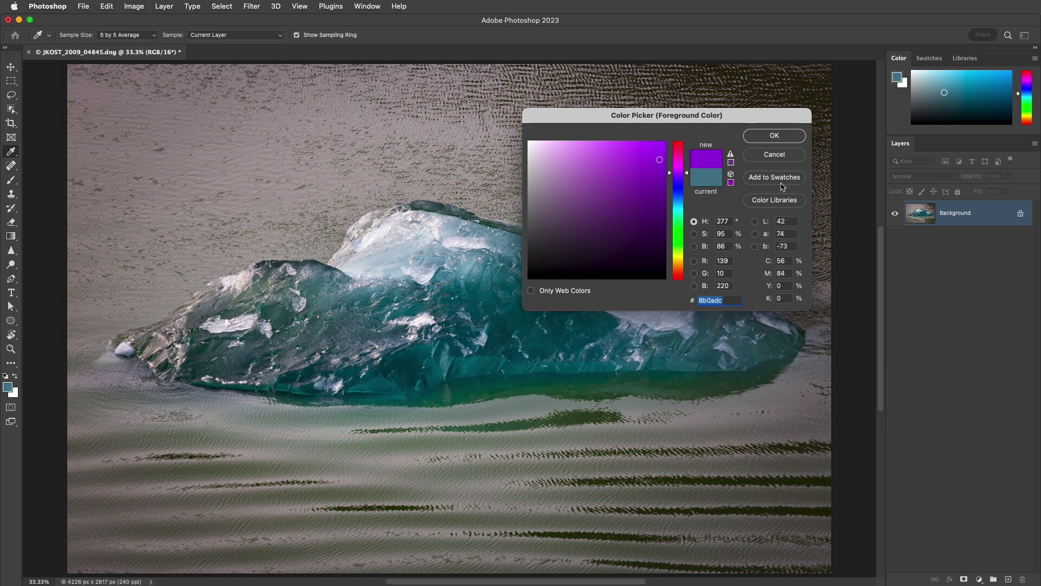
- Browse Color Libraries, leave Only Web Colors off, and sample dark teal #345863 from the iceberg
{"action": "left_click", "coordinate": [774, 200]}
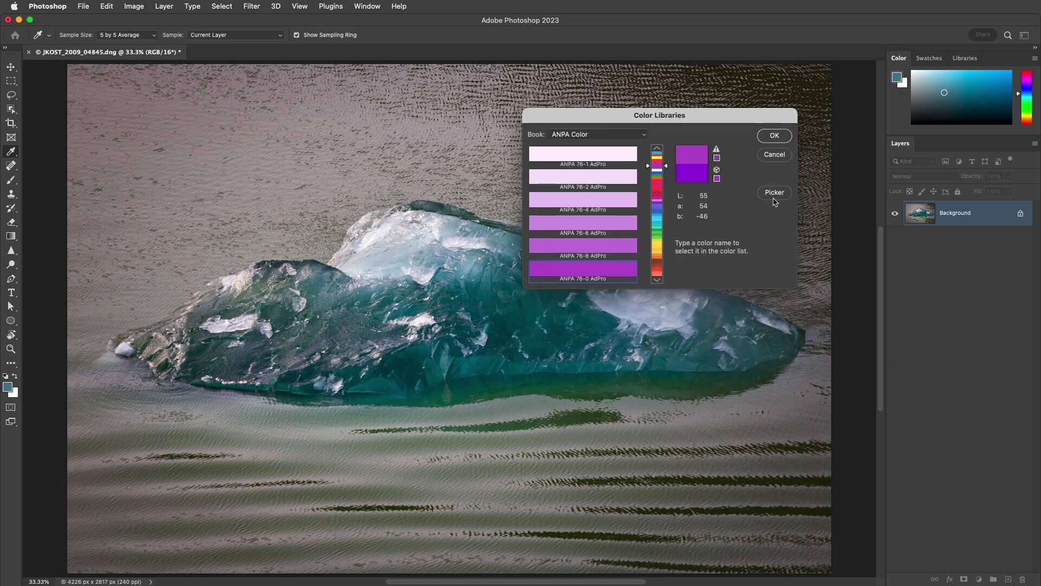
{"action": "left_click", "coordinate": [774, 193]}
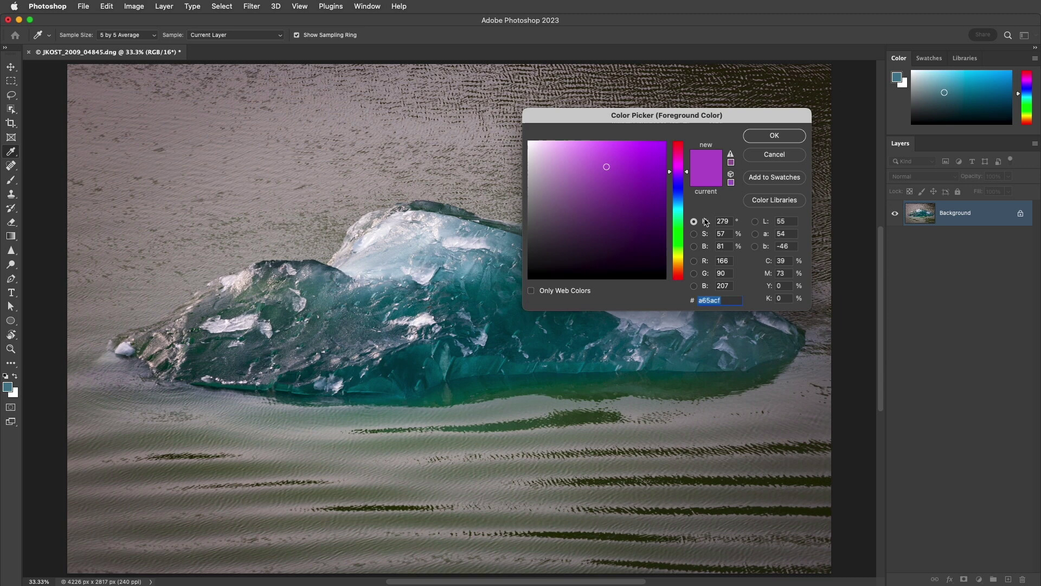
{"action": "left_click", "coordinate": [532, 291]}
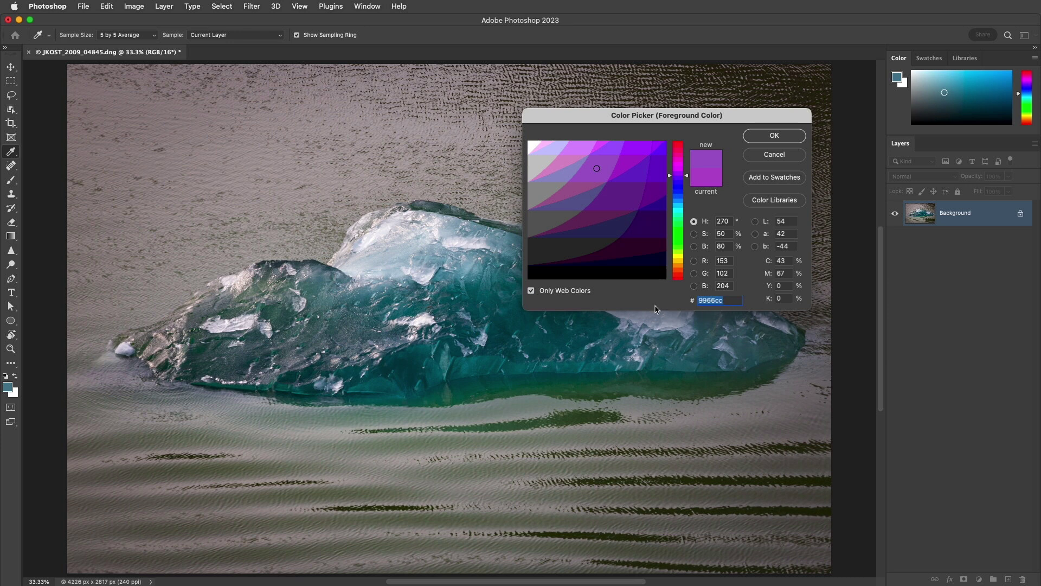
{"action": "left_click", "coordinate": [548, 294]}
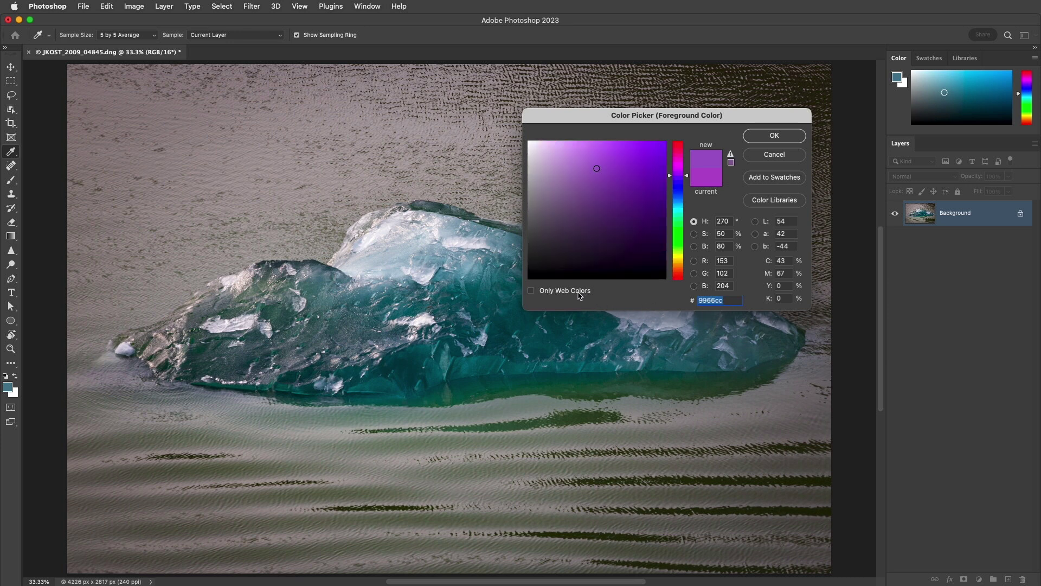
{"action": "left_click", "coordinate": [469, 264]}
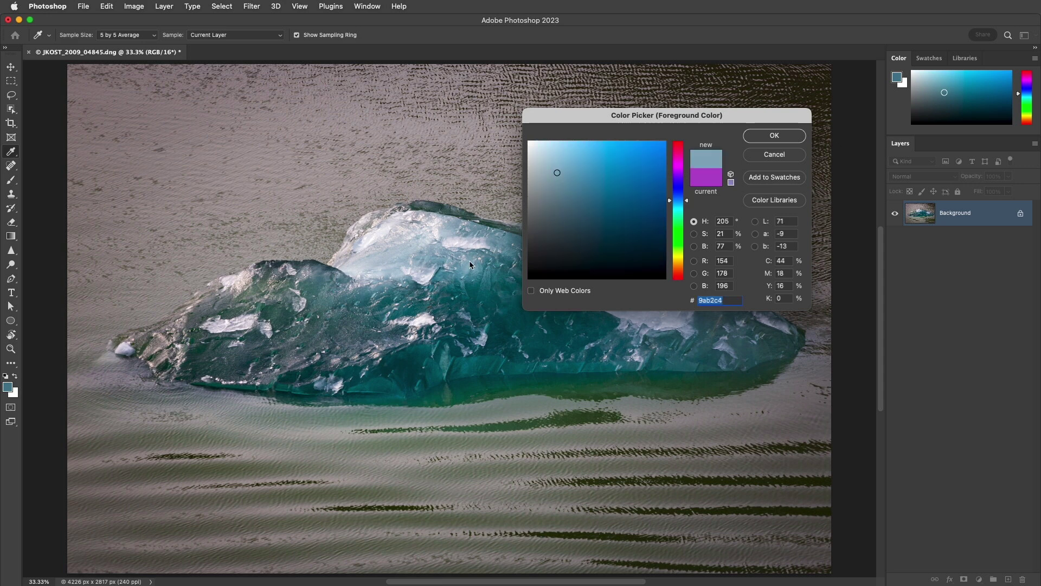
{"action": "left_click", "coordinate": [486, 286]}
{"action": "left_click", "coordinate": [495, 312]}
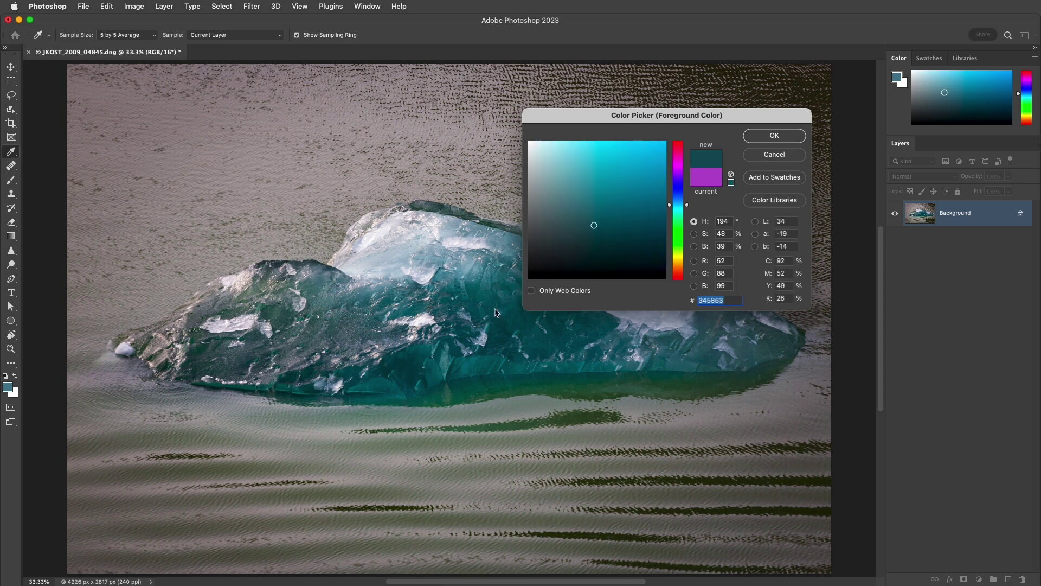
{"action": "left_click", "coordinate": [764, 137]}
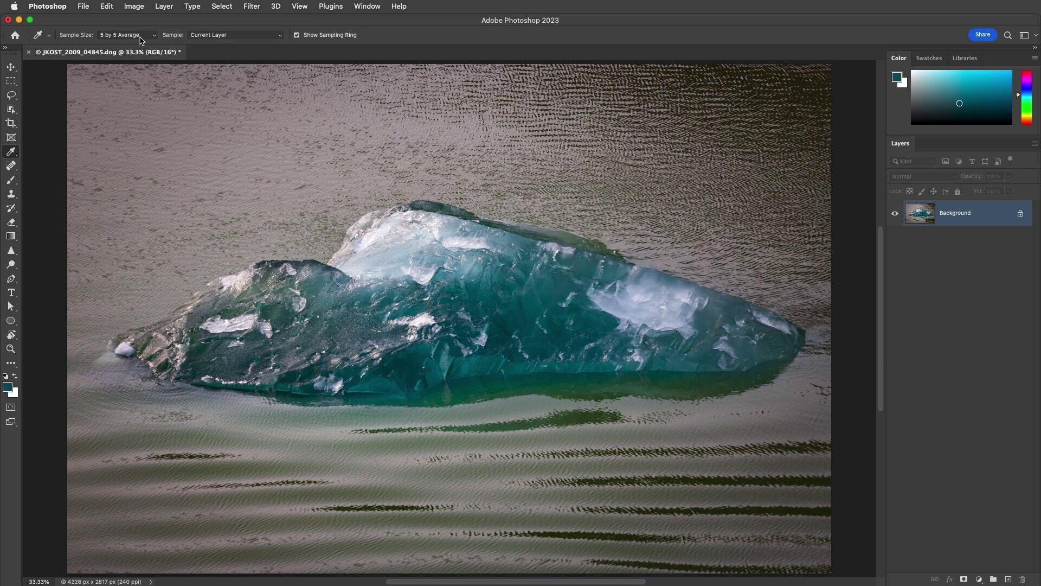
- Assign K to Foreground Color Picker in Keyboard Shortcuts, then press K to use it
{"action": "left_click", "coordinate": [107, 6]}
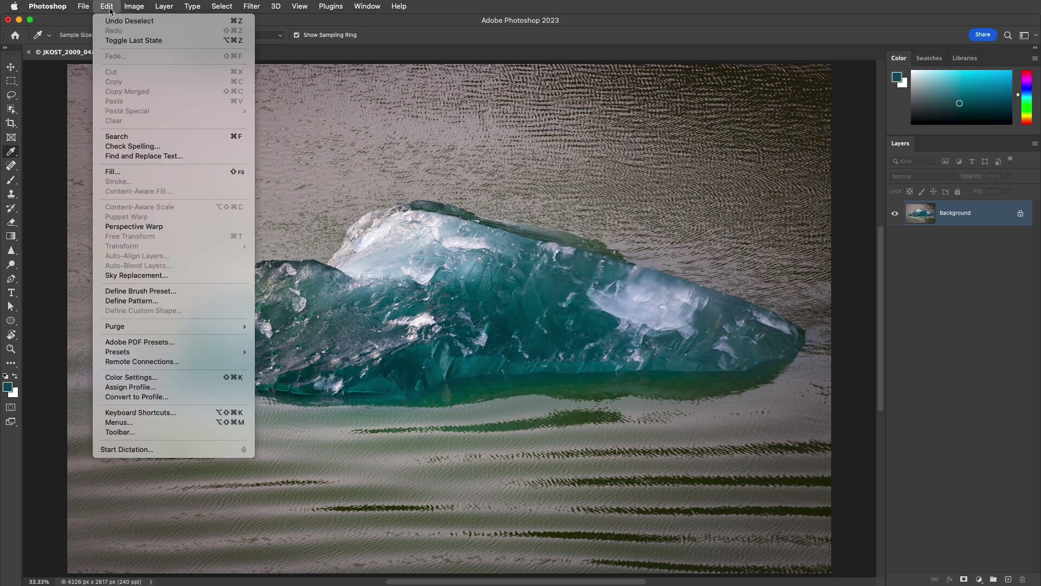
{"action": "left_click", "coordinate": [186, 412]}
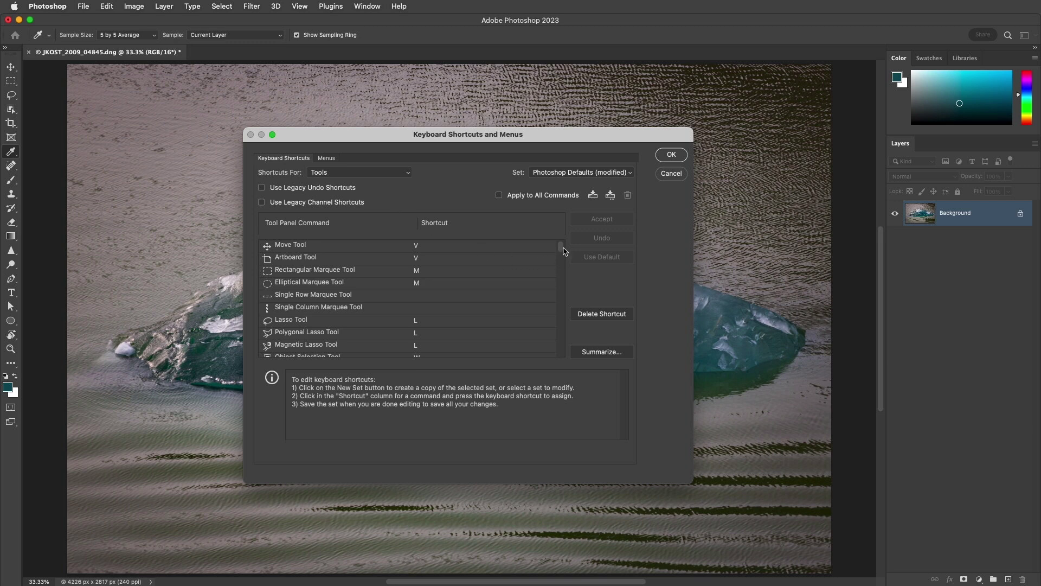
{"action": "left_click_drag", "start_coordinate": [560, 249], "coordinate": [561, 341]}
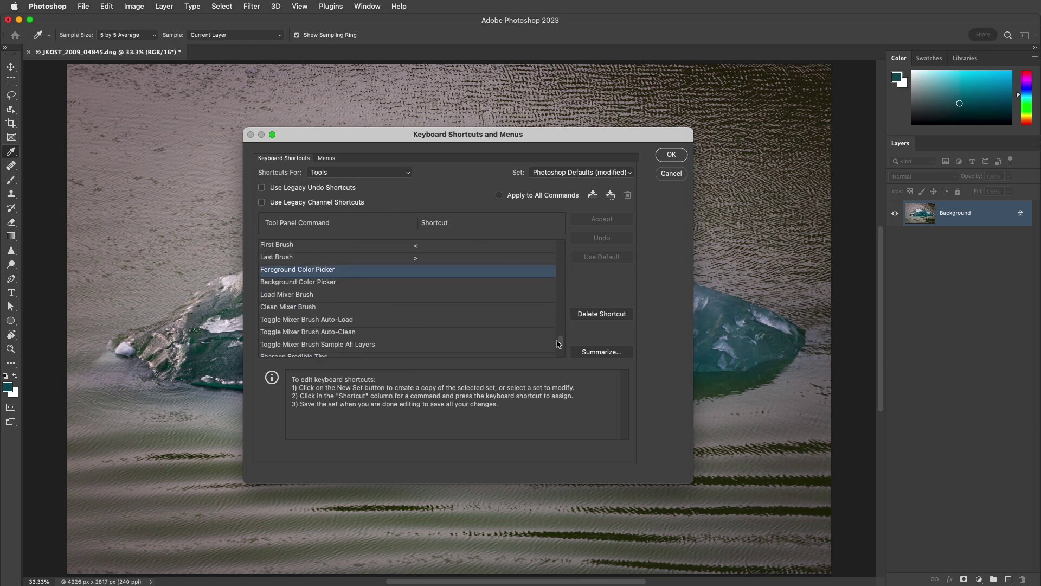
{"action": "left_click", "coordinate": [425, 271]}
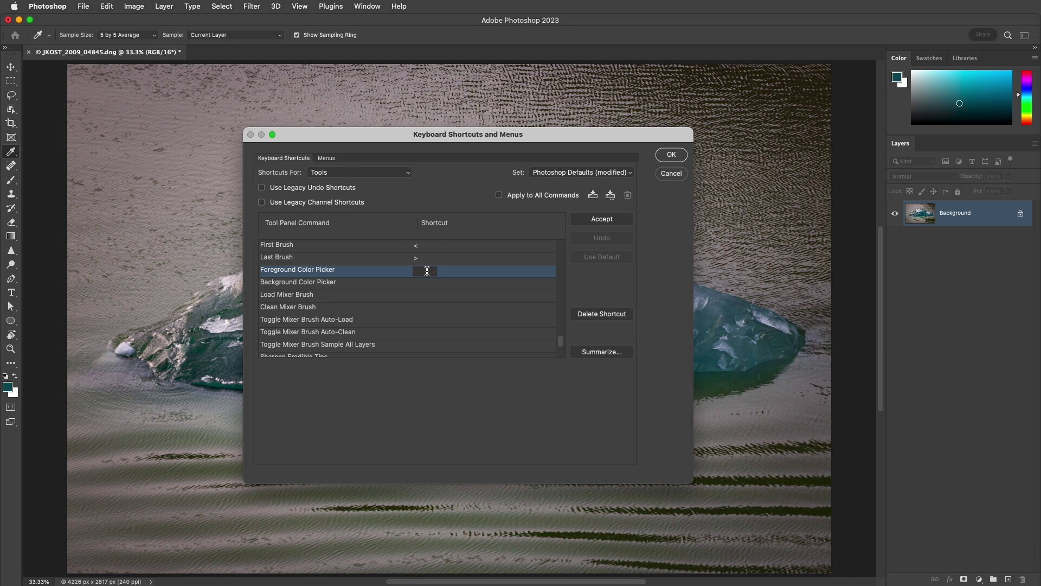
{"action": "key", "text": "k"}
{"action": "left_click", "coordinate": [666, 155]}
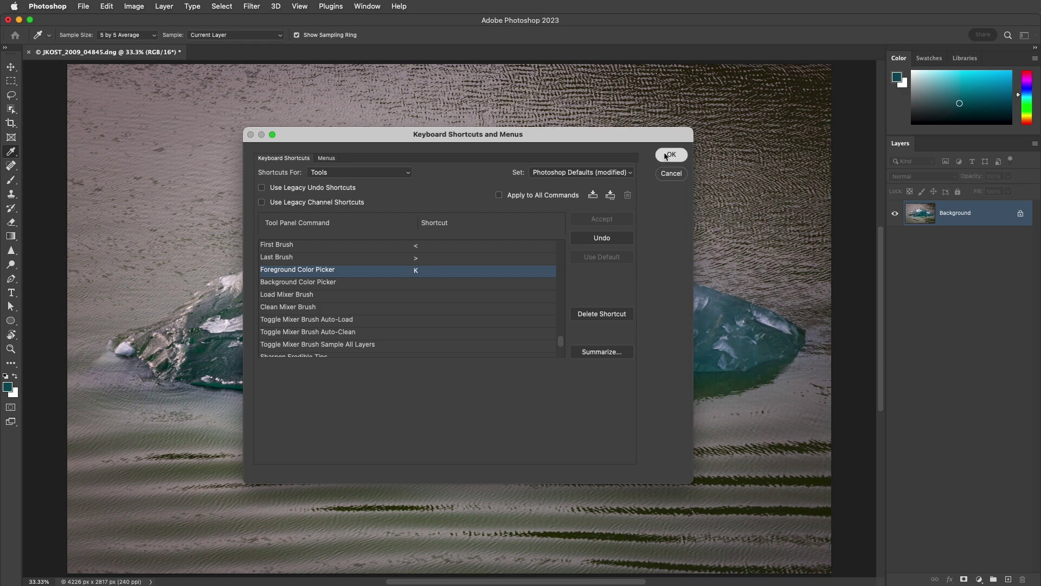
{"action": "key", "text": "k"}
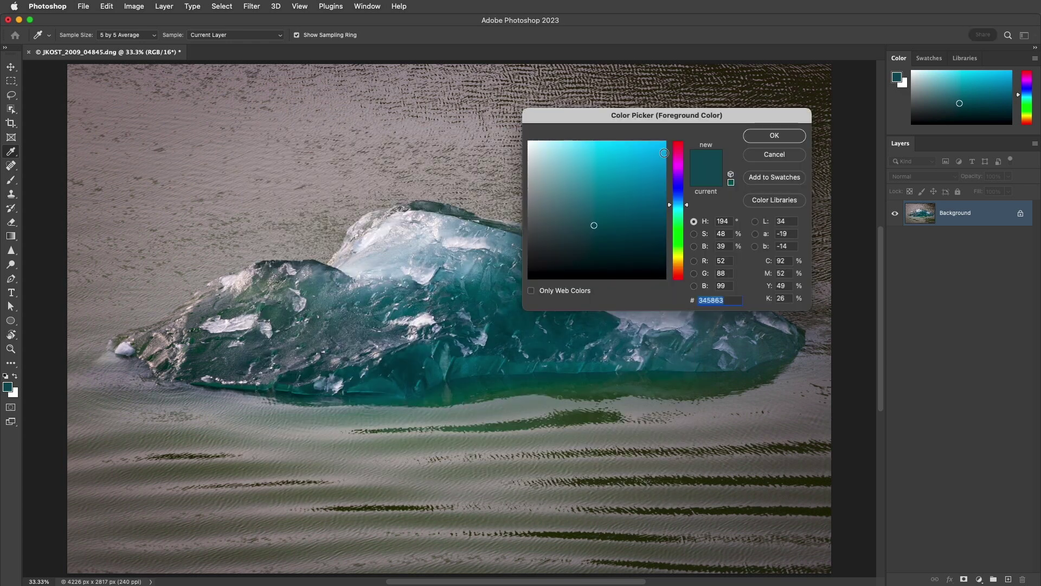
- Close the picker, swap foreground and background, then press D for black over white
{"action": "left_click", "coordinate": [753, 137]}
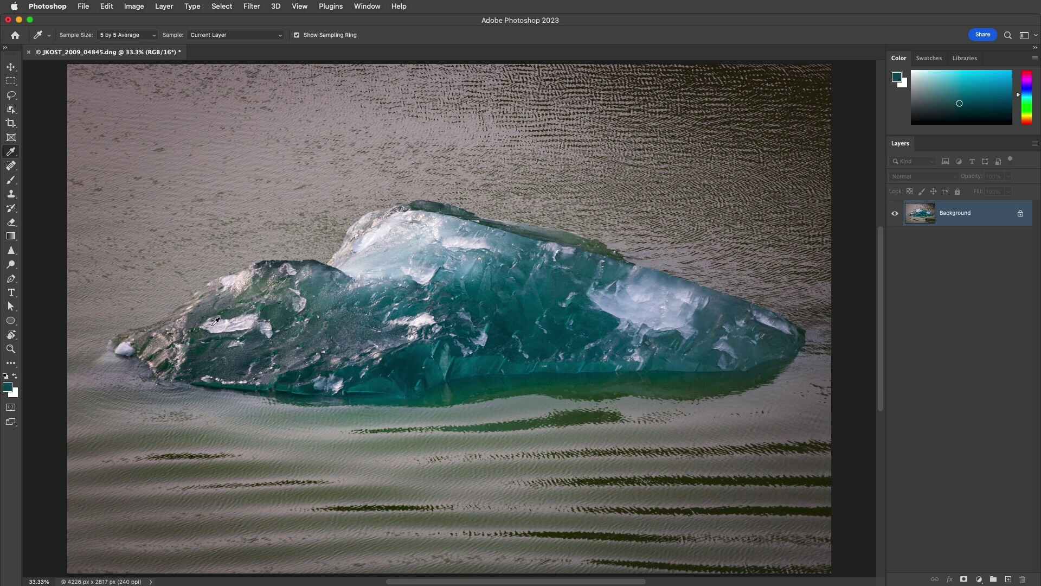
{"action": "left_click", "coordinate": [17, 380]}
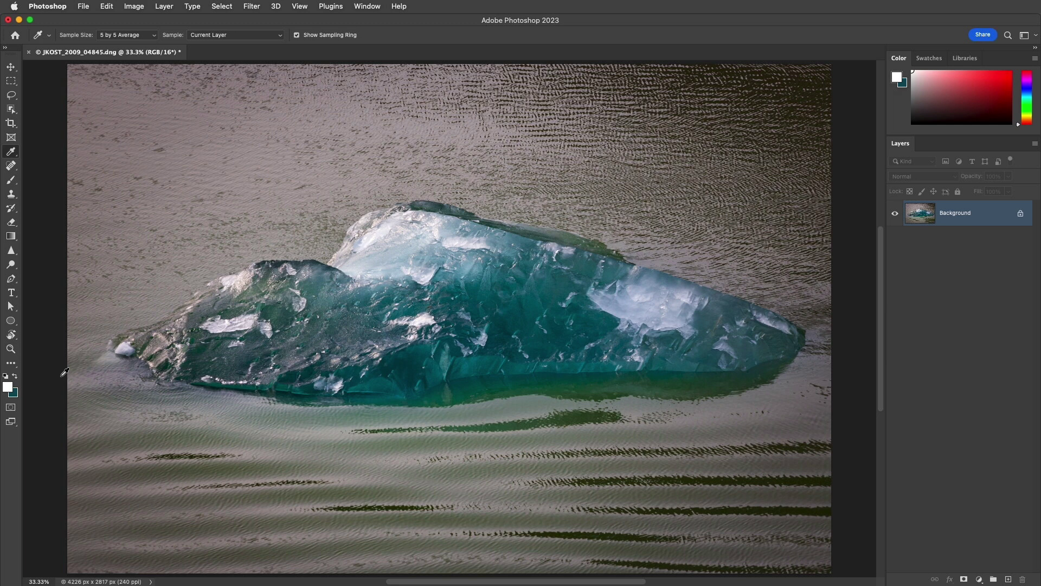
{"action": "key", "text": "d"}
- Select the Type tool and confirm black in its text colour picker
{"action": "left_click", "coordinate": [12, 292]}
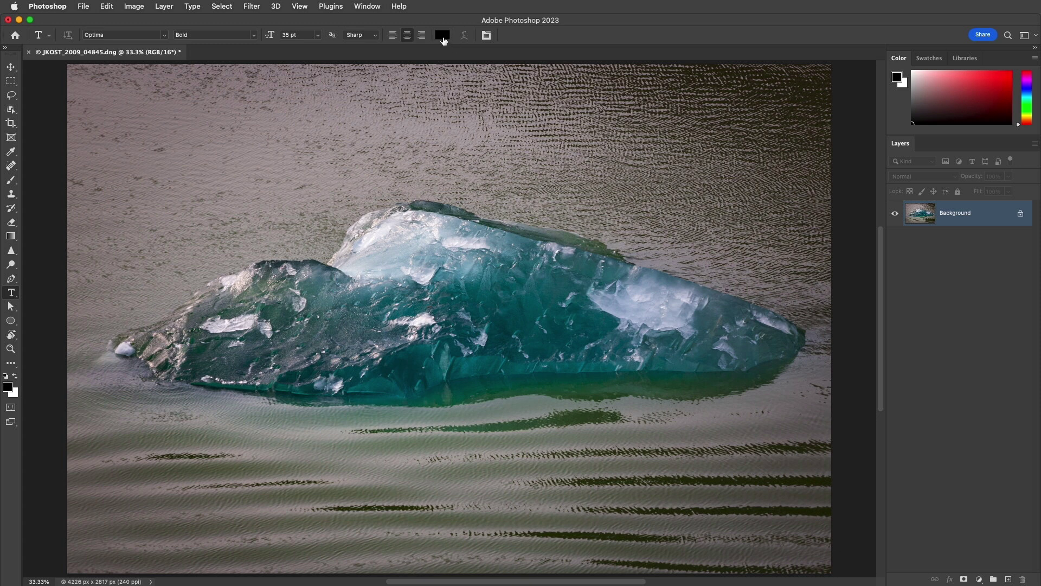
{"action": "left_click", "coordinate": [443, 36]}
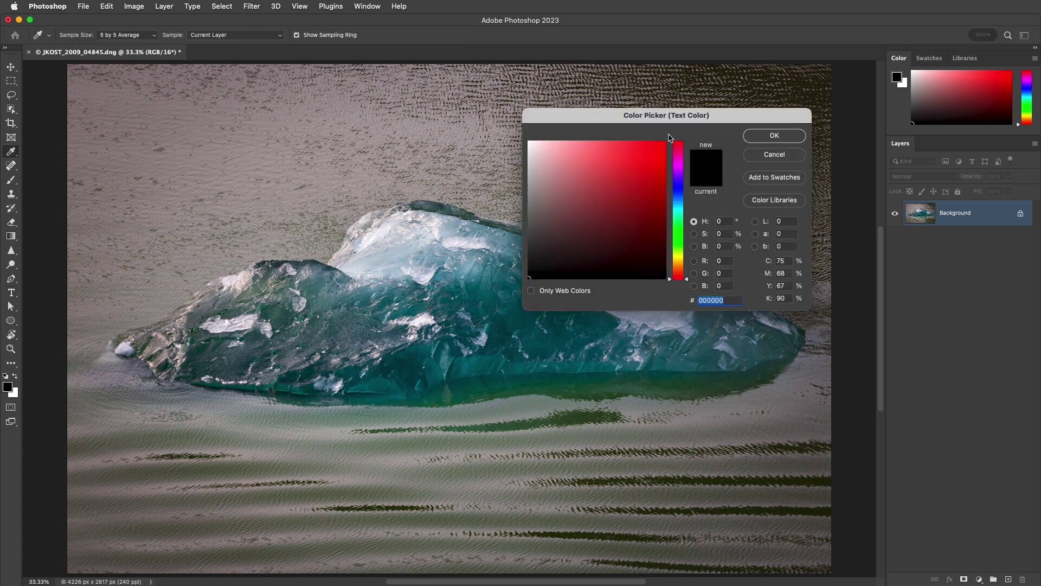
{"action": "left_click", "coordinate": [760, 135]}
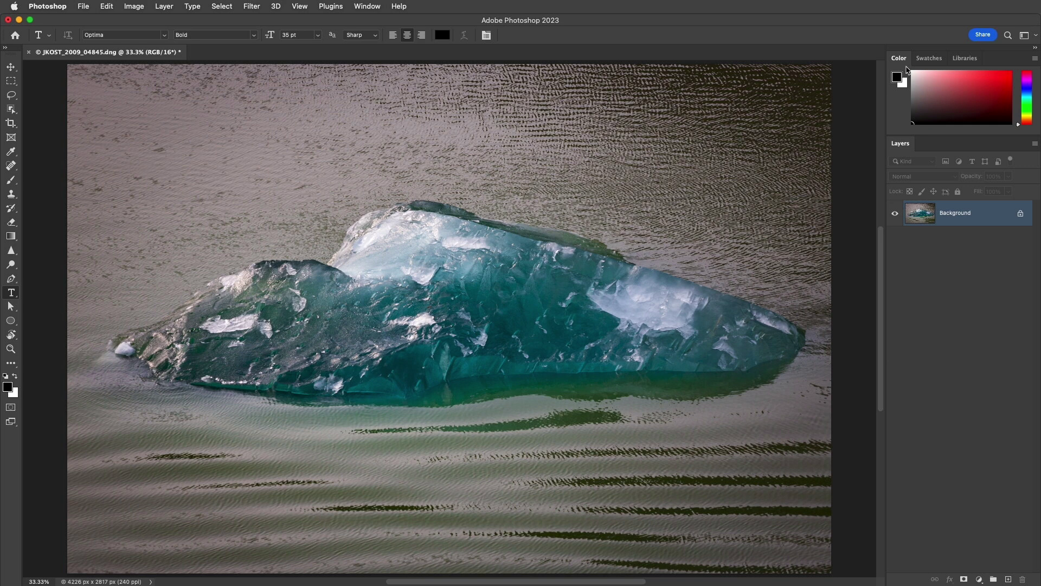
- Enlarge the Color panel as a Color Wheel, pick sea green H164 S71 B58, and copy its hex
{"action": "left_click_drag", "start_coordinate": [963, 135], "coordinate": [963, 240]}
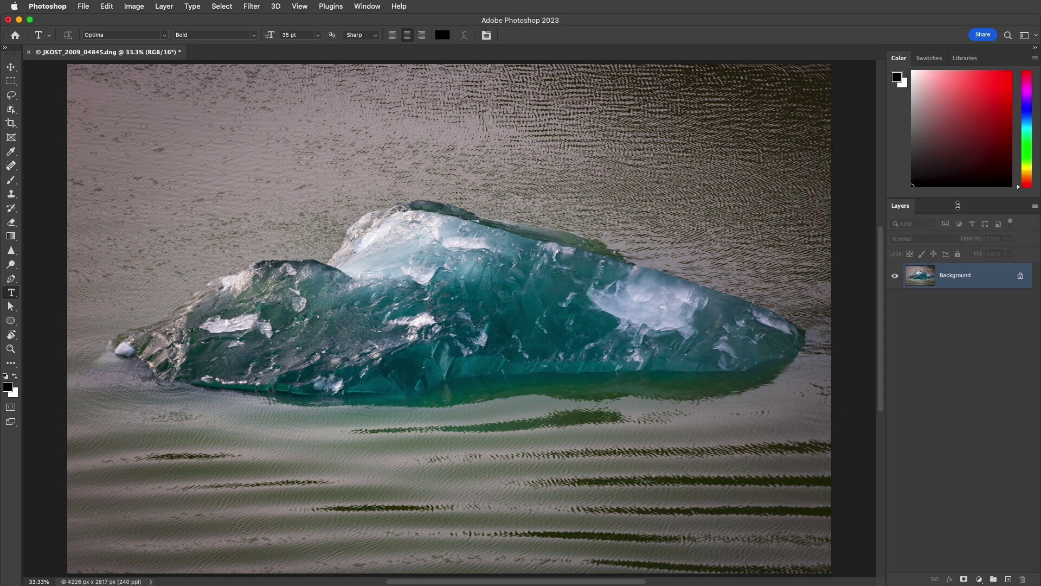
{"action": "left_click", "coordinate": [1035, 58]}
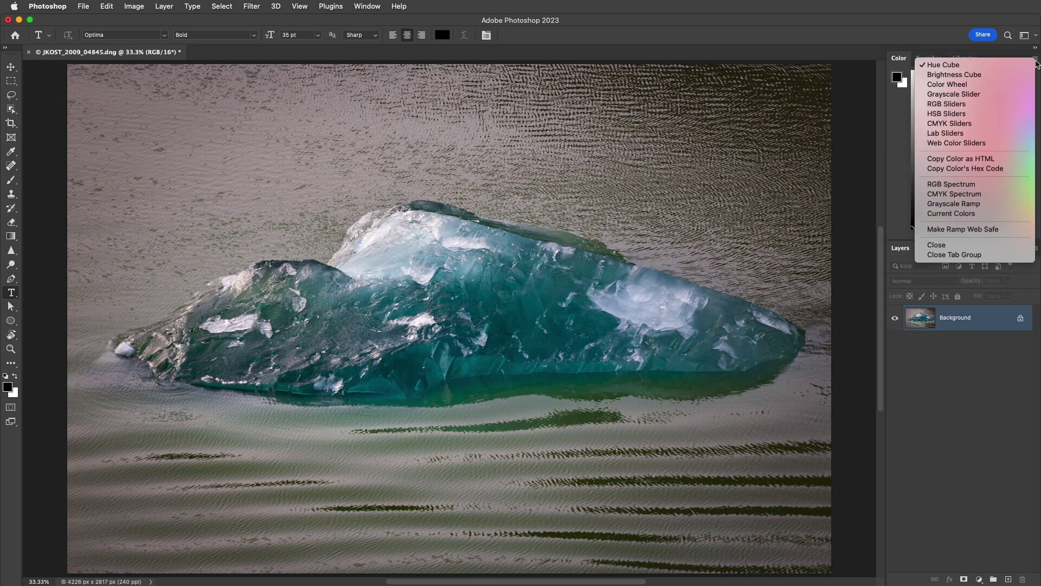
{"action": "left_click", "coordinate": [1008, 84]}
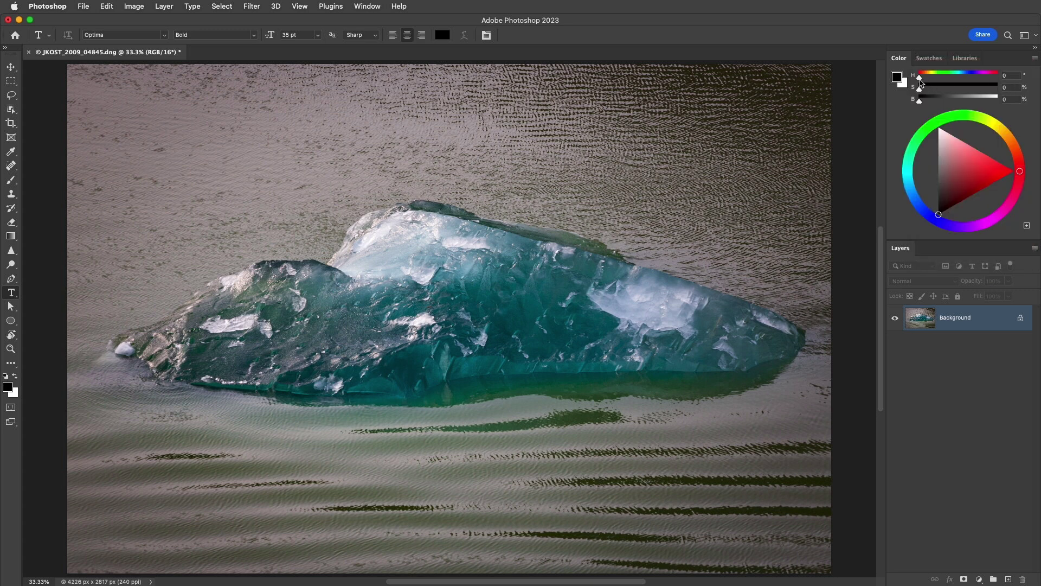
{"action": "mouse_move", "coordinate": [921, 79]}
{"action": "left_mouse_down"}
{"action": "mouse_move", "coordinate": [970, 82]}
{"action": "mouse_move", "coordinate": [957, 89]}
{"action": "mouse_move", "coordinate": [976, 102]}
{"action": "mouse_move", "coordinate": [957, 77]}
{"action": "left_mouse_up"}
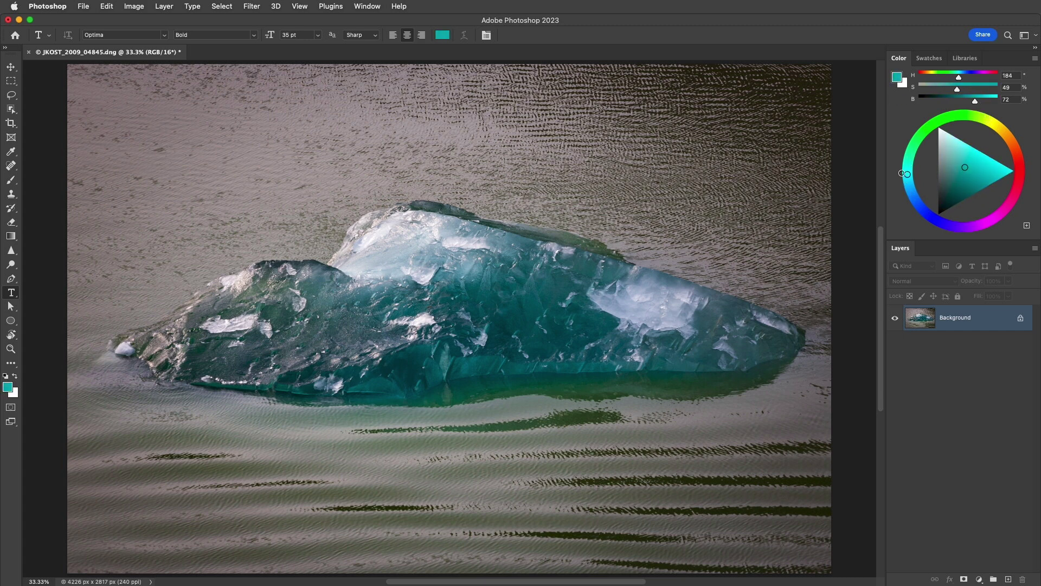
{"action": "mouse_move", "coordinate": [911, 169]}
{"action": "left_mouse_down"}
{"action": "mouse_move", "coordinate": [909, 154]}
{"action": "mouse_move", "coordinate": [978, 174]}
{"action": "mouse_move", "coordinate": [969, 181]}
{"action": "left_mouse_up"}
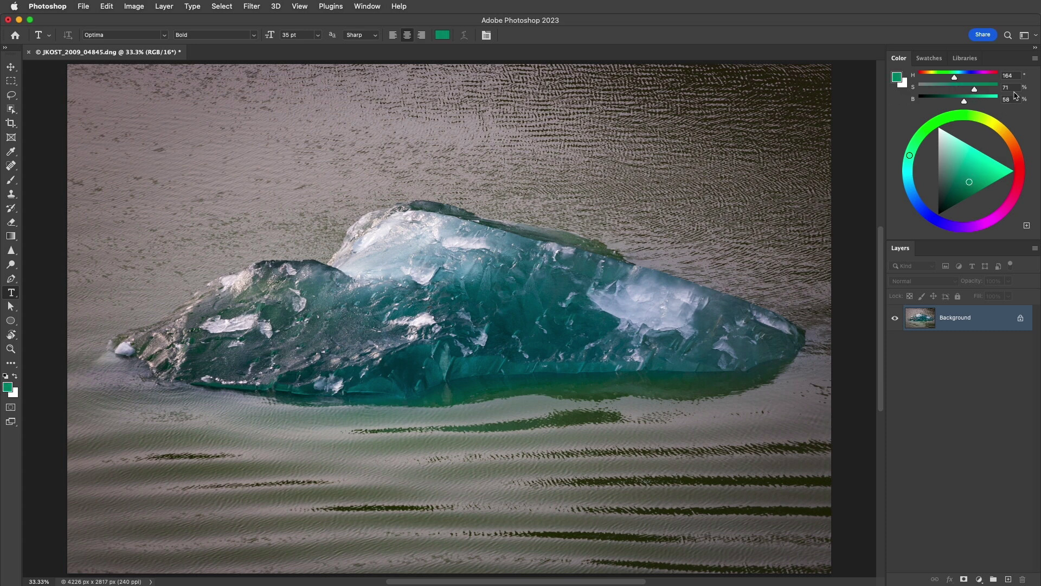
{"action": "left_click", "coordinate": [1035, 62]}
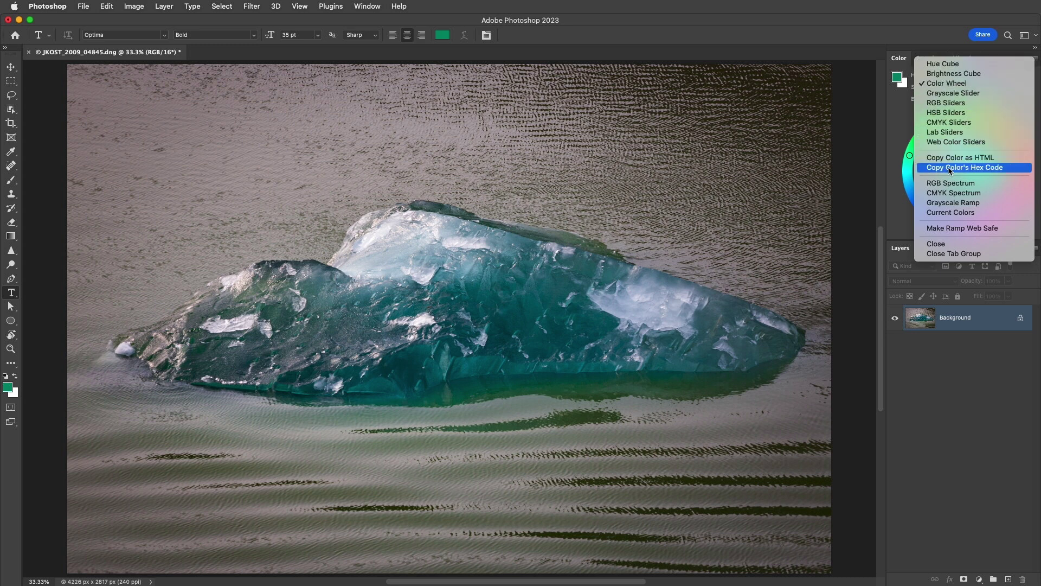
{"action": "left_click", "coordinate": [885, 171]}
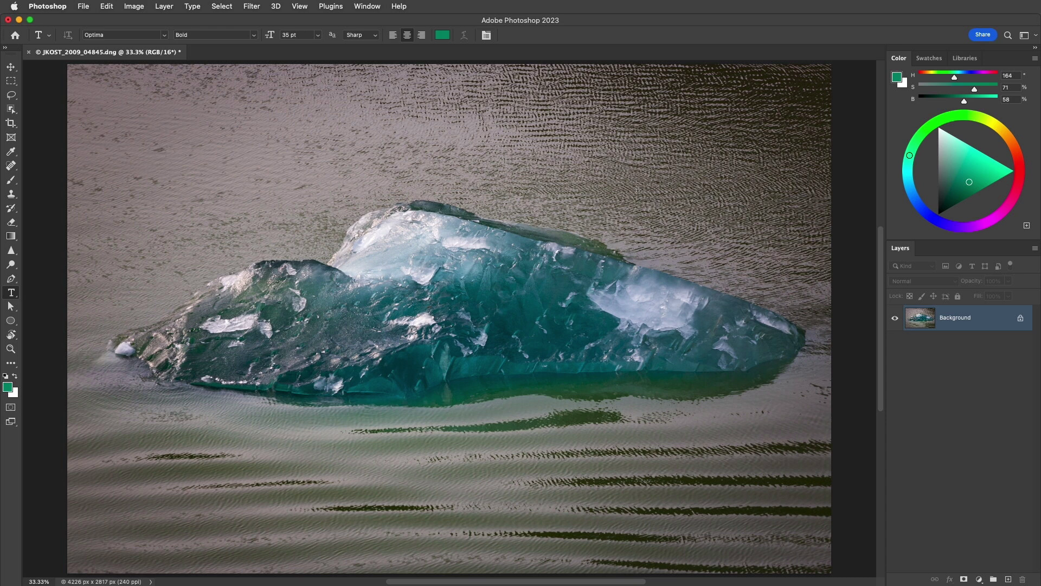
{"action": "left_click", "coordinate": [60, 12]}
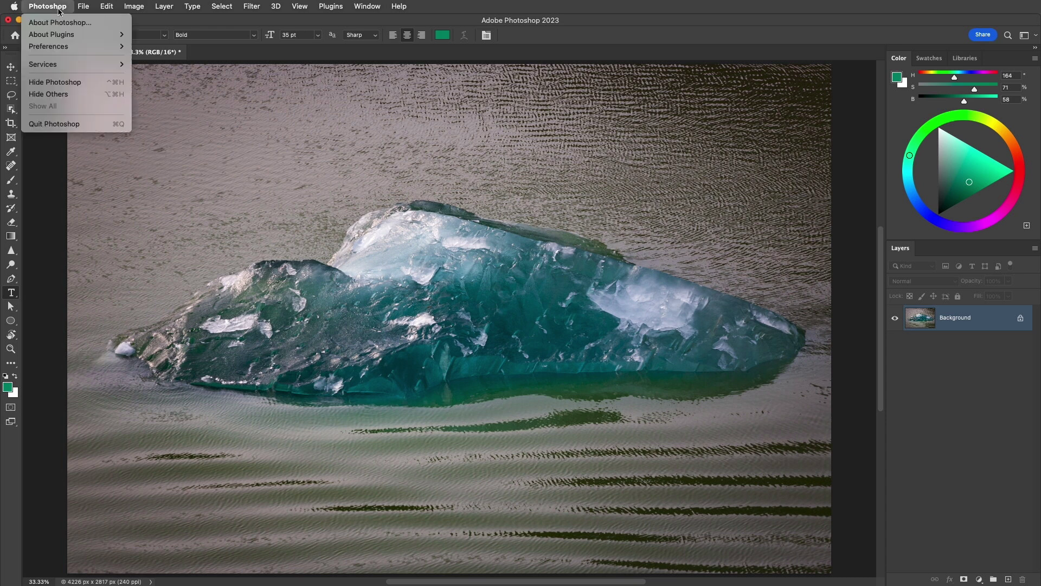
{"action": "mouse_move", "coordinate": [49, 46]}
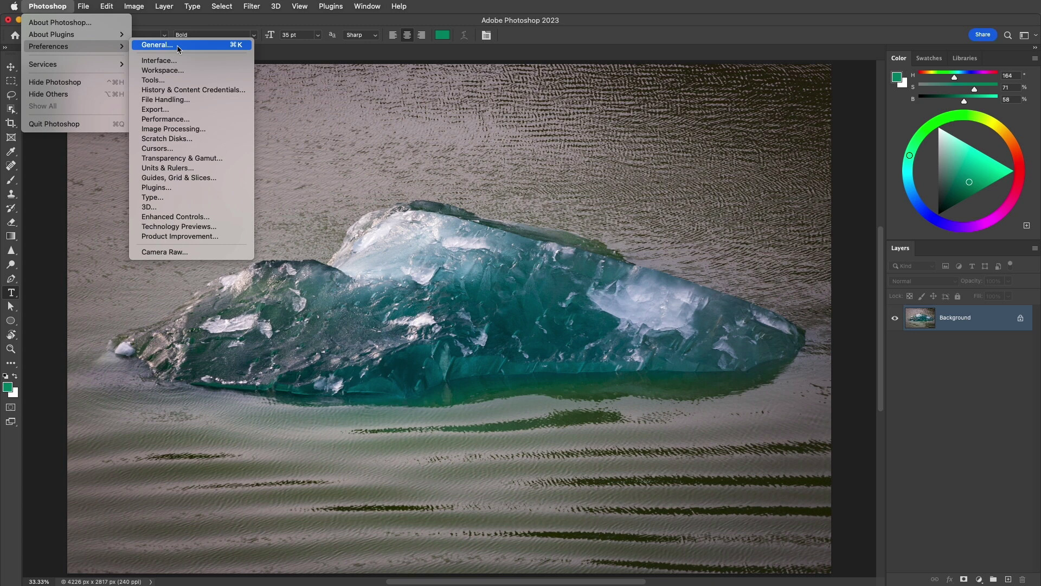
- Keep HUD Color Picker at Hue Wheel (Medium) in General preferences, then switch to the Brush
{"action": "left_click", "coordinate": [178, 49]}
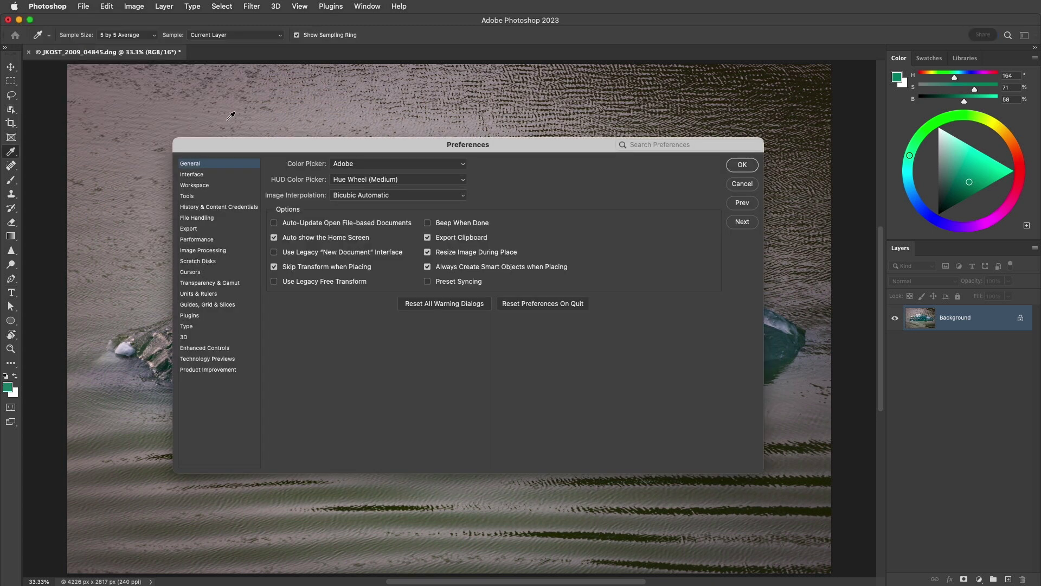
{"action": "left_click", "coordinate": [404, 182]}
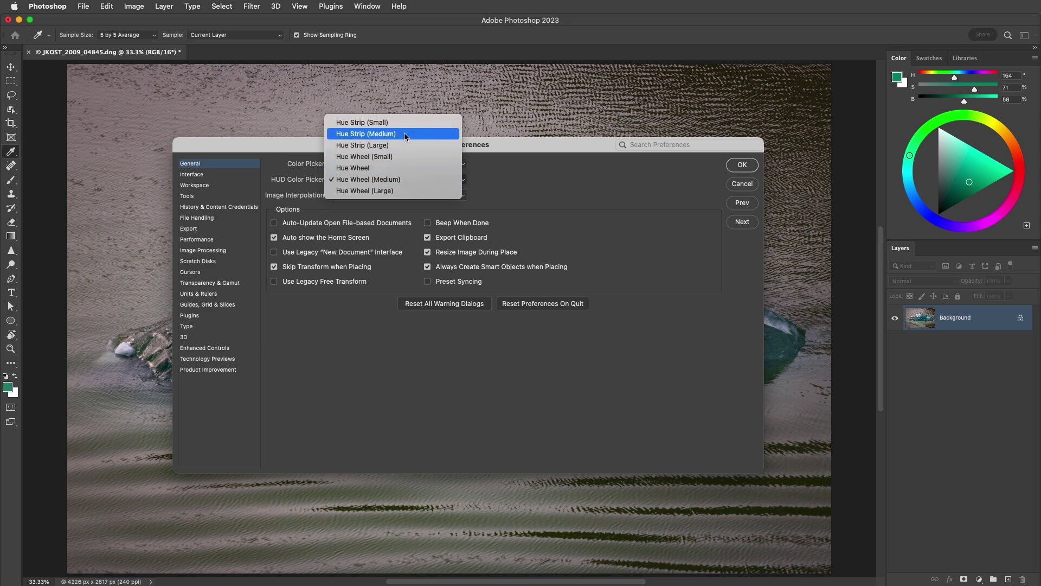
{"action": "left_click", "coordinate": [404, 179]}
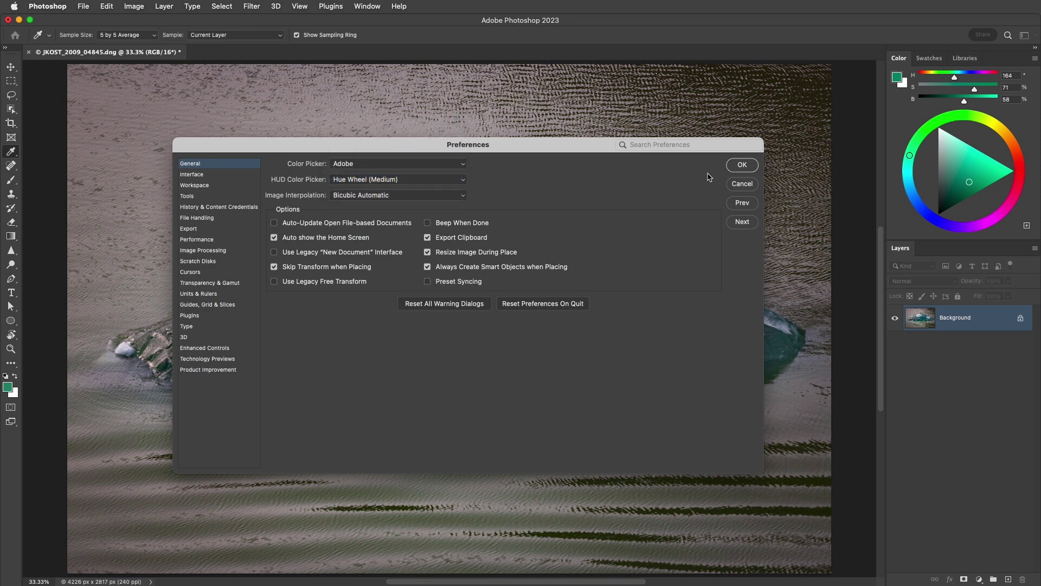
{"action": "left_click", "coordinate": [742, 165]}
{"action": "key", "text": "b"}
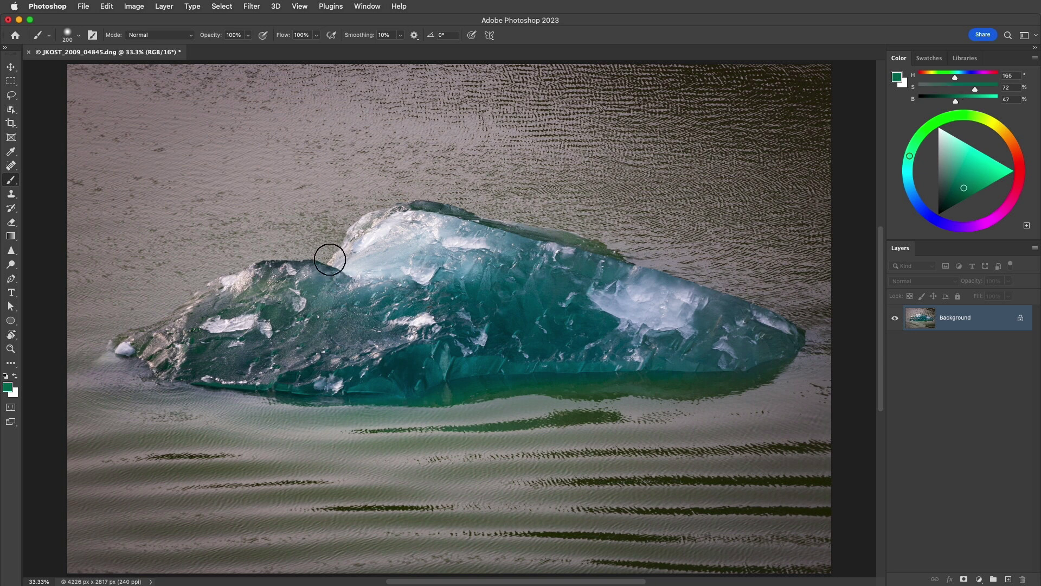
- Drag in the on-image hue wheel until the foreground is soft green H95, S51, B66
{"action": "left_click", "coordinate": [330, 277], "text": "ctrl+alt+super"}
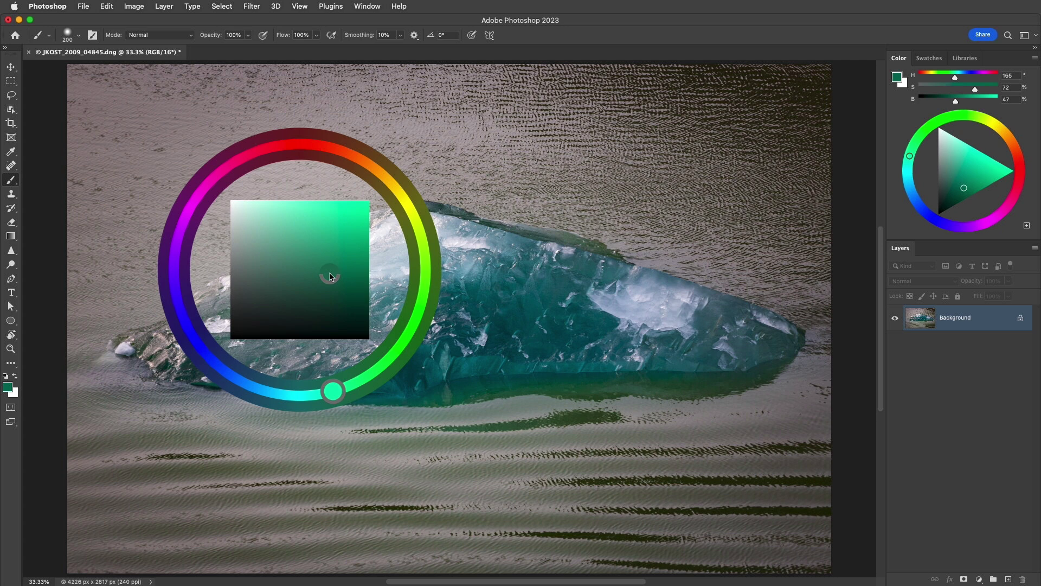
{"action": "mouse_move", "coordinate": [329, 277]}
{"action": "left_mouse_down"}
{"action": "mouse_move", "coordinate": [328, 268]}
{"action": "mouse_move", "coordinate": [279, 277]}
{"action": "mouse_move", "coordinate": [323, 284]}
{"action": "mouse_move", "coordinate": [305, 253]}
{"action": "mouse_move", "coordinate": [295, 291]}
{"action": "mouse_move", "coordinate": [341, 256]}
{"action": "mouse_move", "coordinate": [276, 260]}
{"action": "mouse_move", "coordinate": [425, 244]}
{"action": "mouse_move", "coordinate": [367, 163]}
{"action": "mouse_move", "coordinate": [302, 140]}
{"action": "mouse_move", "coordinate": [373, 168]}
{"action": "mouse_move", "coordinate": [361, 156]}
{"action": "mouse_move", "coordinate": [284, 140]}
{"action": "left_mouse_up"}
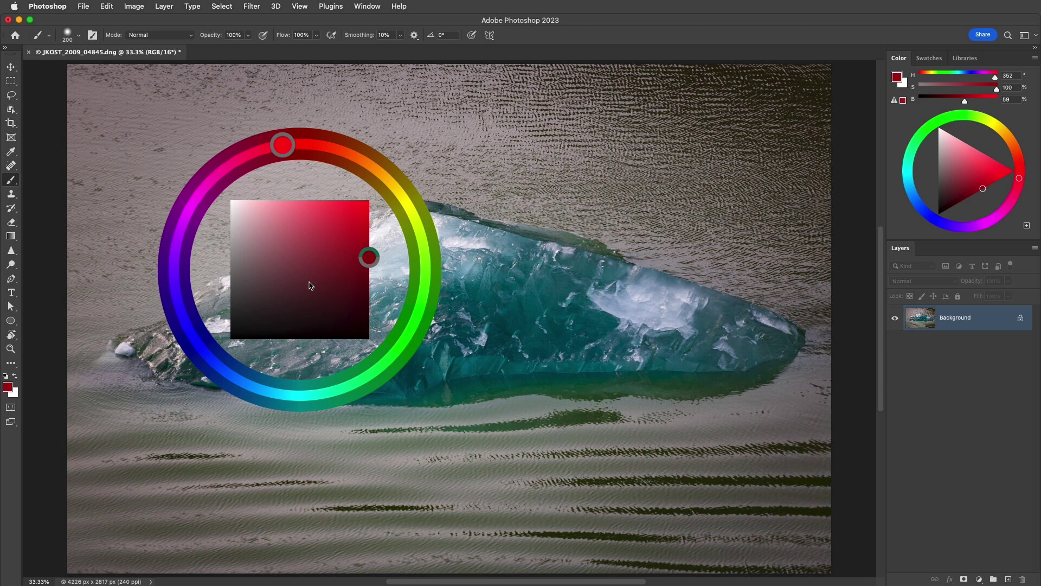
{"action": "mouse_move", "coordinate": [310, 285]}
{"action": "left_mouse_down"}
{"action": "mouse_move", "coordinate": [296, 240]}
{"action": "mouse_move", "coordinate": [321, 243]}
{"action": "mouse_move", "coordinate": [311, 260]}
{"action": "mouse_move", "coordinate": [287, 233]}
{"action": "mouse_move", "coordinate": [307, 236]}
{"action": "mouse_move", "coordinate": [303, 254]}
{"action": "mouse_move", "coordinate": [288, 233]}
{"action": "mouse_move", "coordinate": [316, 236]}
{"action": "mouse_move", "coordinate": [318, 251]}
{"action": "mouse_move", "coordinate": [307, 242]}
{"action": "left_mouse_up"}
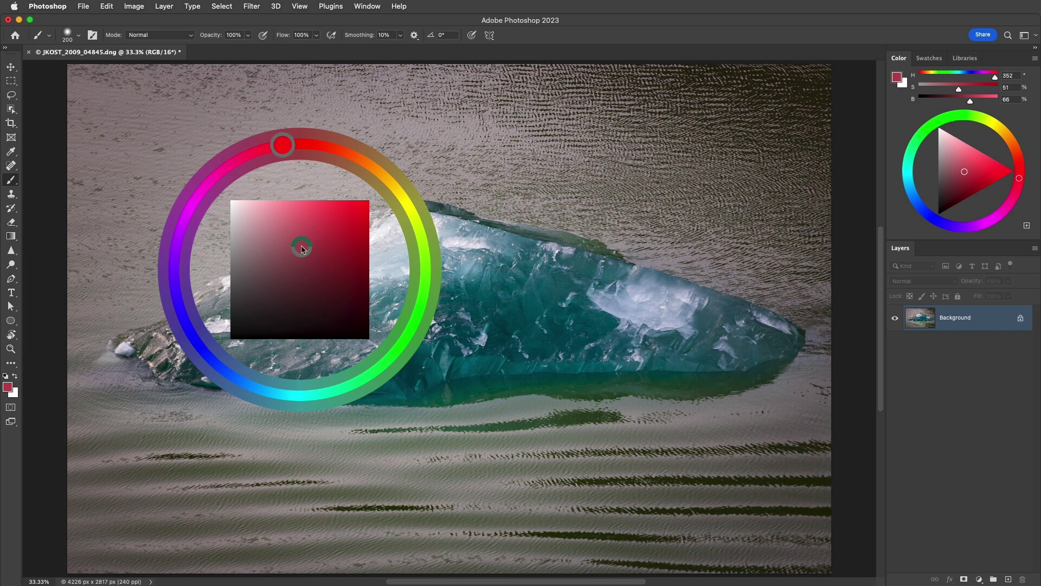
{"action": "mouse_move", "coordinate": [189, 212]}
{"action": "left_mouse_down"}
{"action": "mouse_move", "coordinate": [174, 255]}
{"action": "mouse_move", "coordinate": [234, 147]}
{"action": "mouse_move", "coordinate": [372, 163]}
{"action": "mouse_move", "coordinate": [423, 242]}
{"action": "mouse_move", "coordinate": [423, 280]}
{"action": "left_mouse_up"}
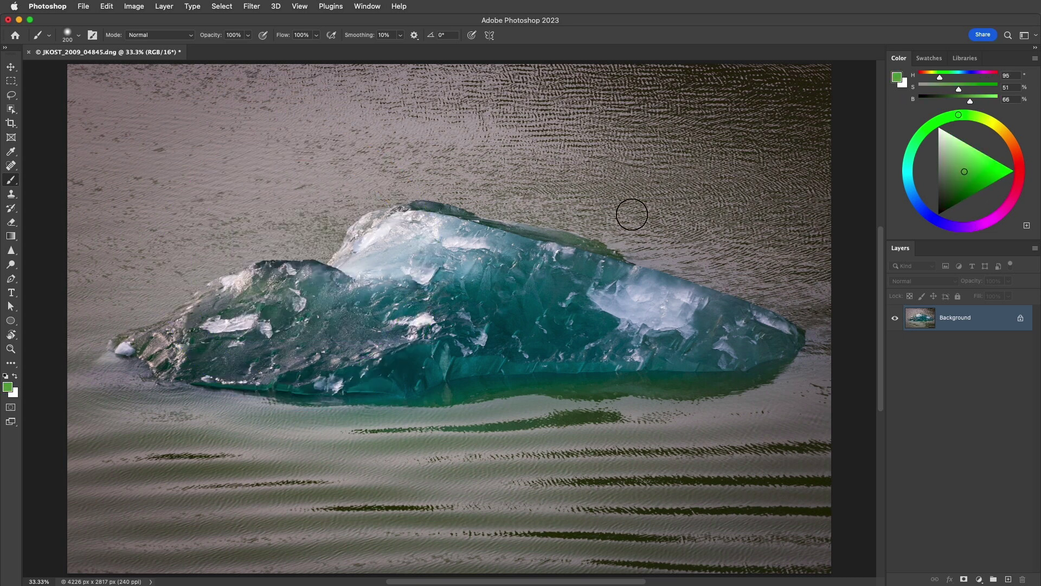
- In the enlarged Swatches panel, choose slate teal and save it as Swatch 1
{"action": "left_click", "coordinate": [924, 59]}
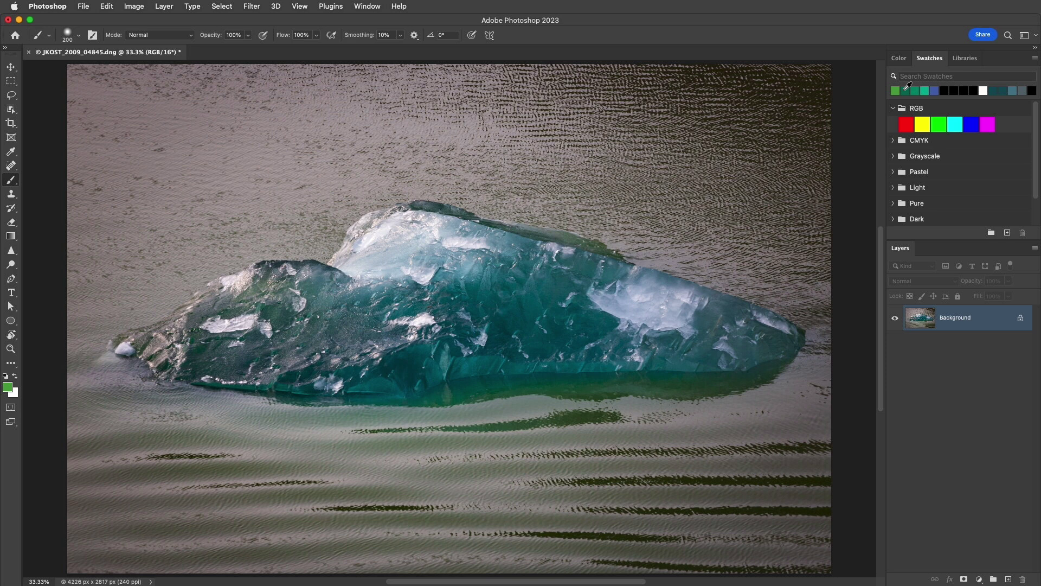
{"action": "left_click_drag", "start_coordinate": [933, 242], "coordinate": [932, 359]}
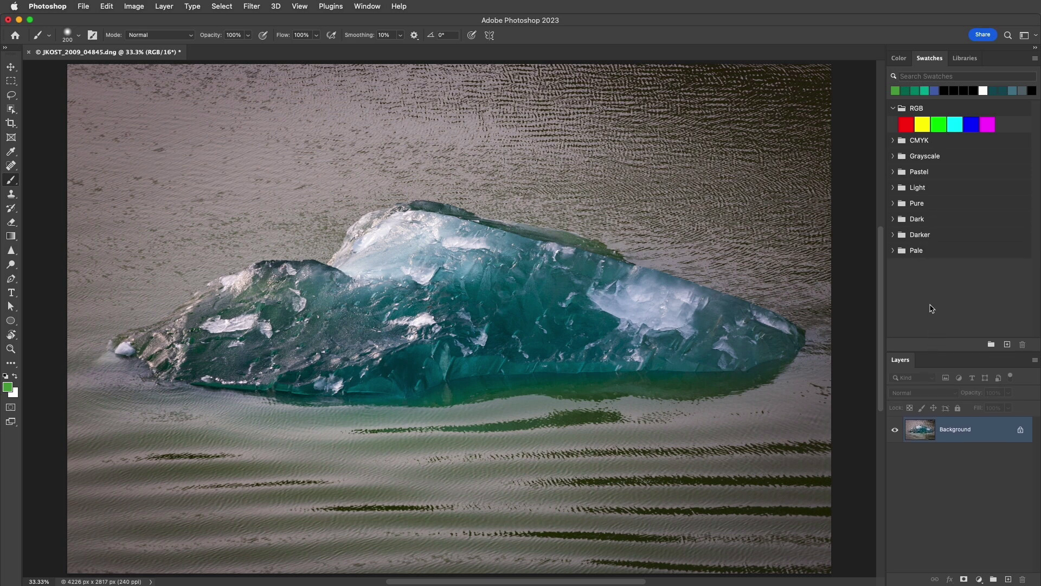
{"action": "left_click", "coordinate": [1012, 90]}
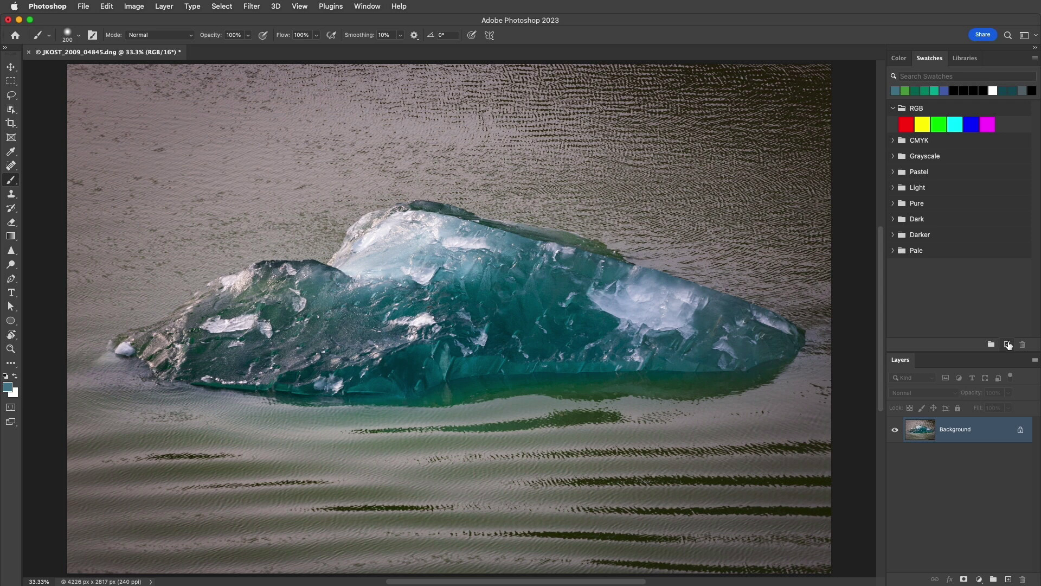
{"action": "left_click", "coordinate": [1007, 345]}
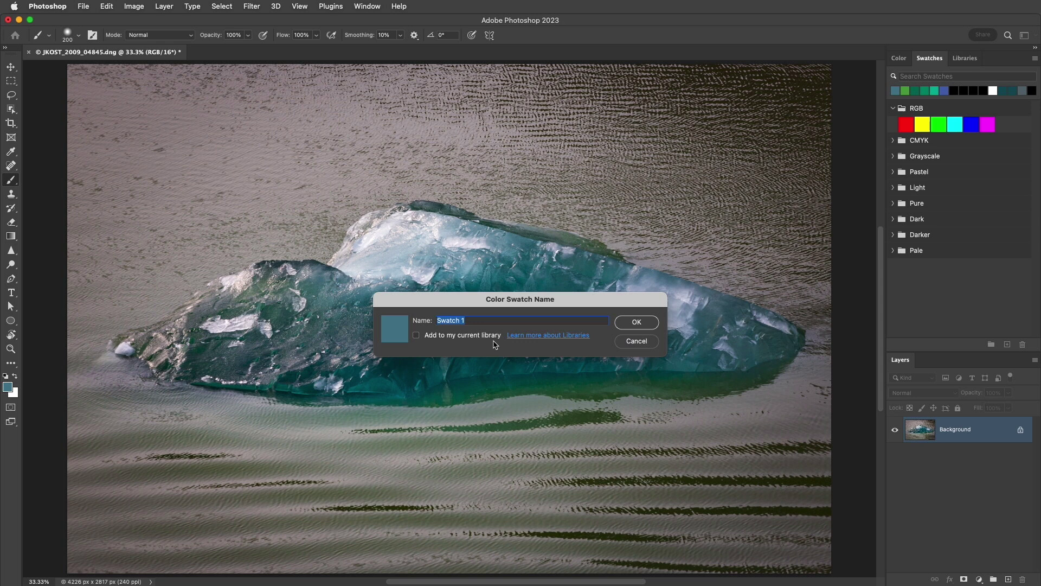
{"action": "left_click", "coordinate": [636, 323]}
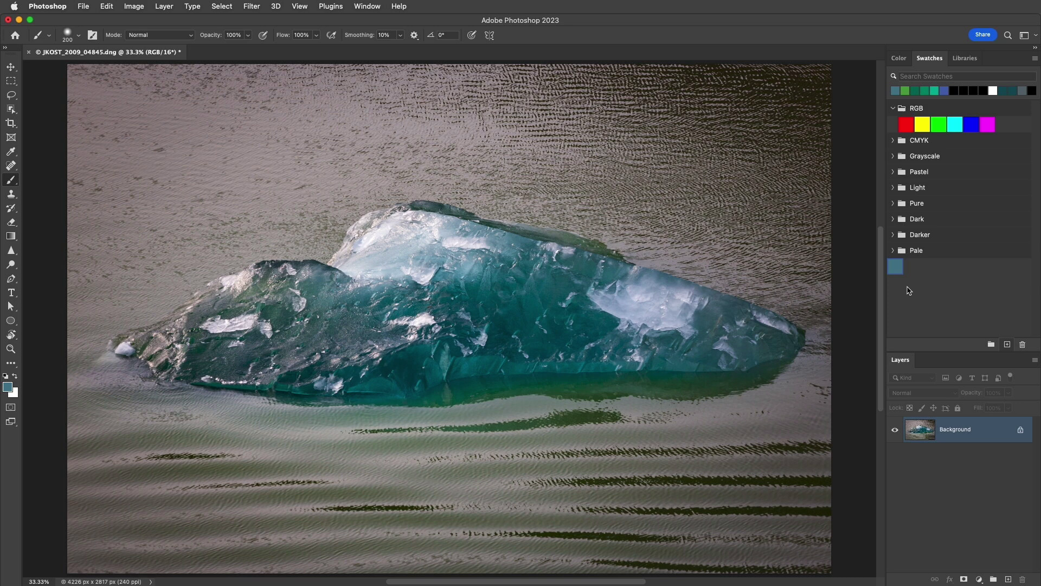
- Create swatch group Group 1 and drag Swatch 1 into it
{"action": "left_click", "coordinate": [991, 343]}
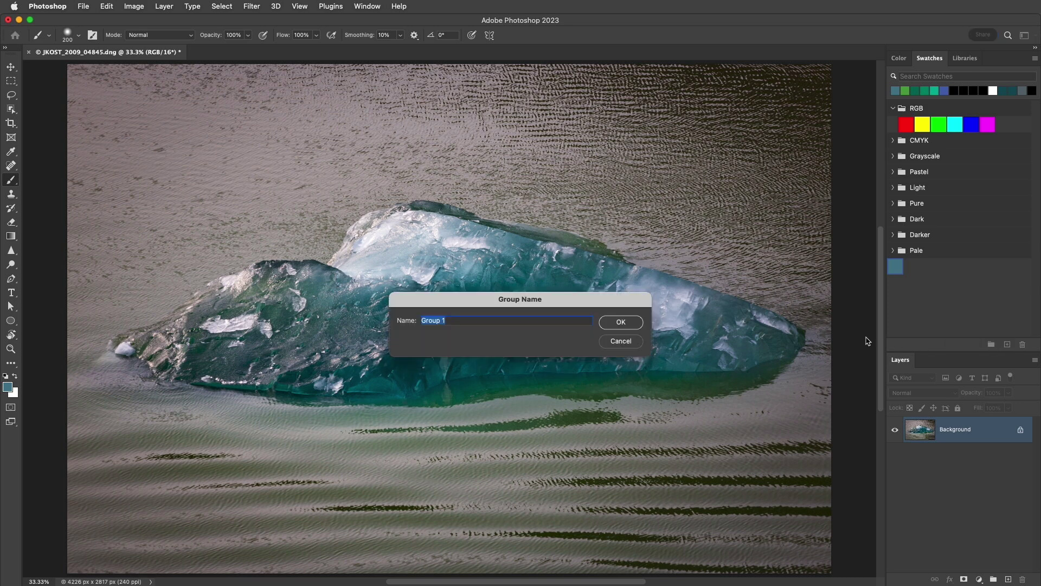
{"action": "left_click", "coordinate": [625, 324]}
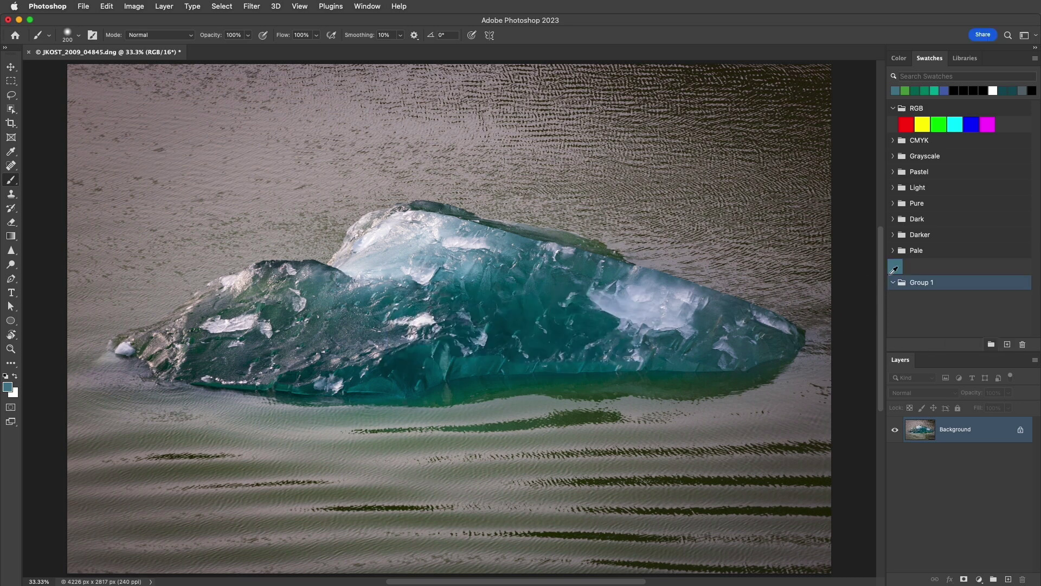
{"action": "left_click_drag", "start_coordinate": [894, 269], "coordinate": [912, 281]}
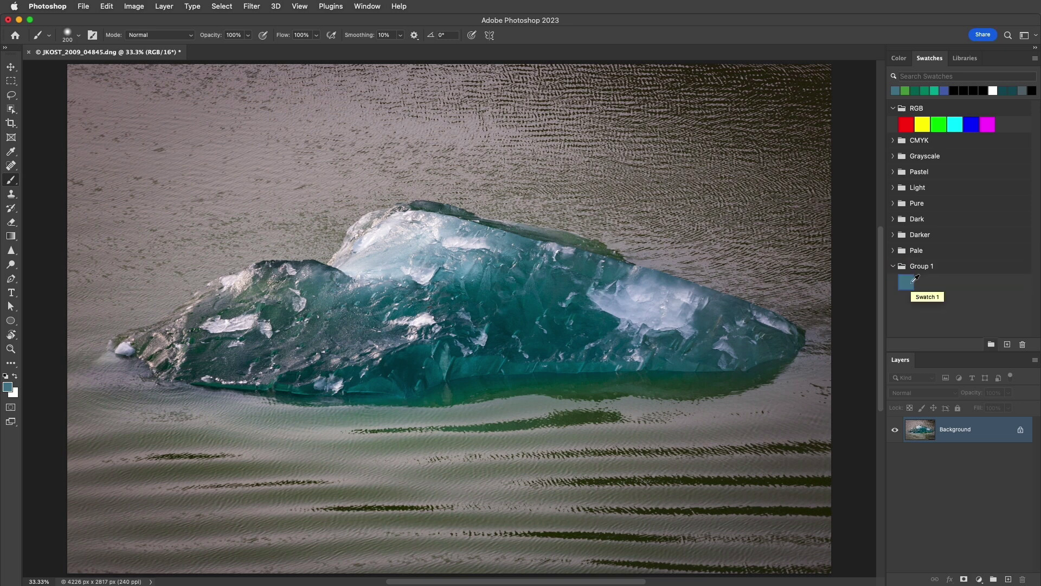
{"action": "left_click", "coordinate": [1036, 60]}
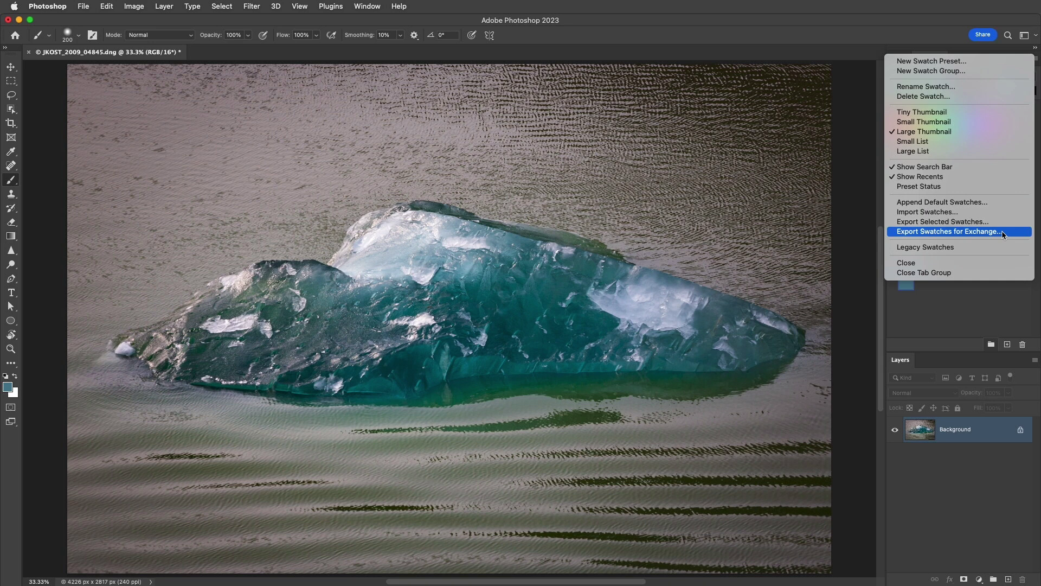
- Load swatches from JKost_CSS.html, expand the JKost_CSS group, and show the Alaska library
{"action": "left_click", "coordinate": [1002, 215]}
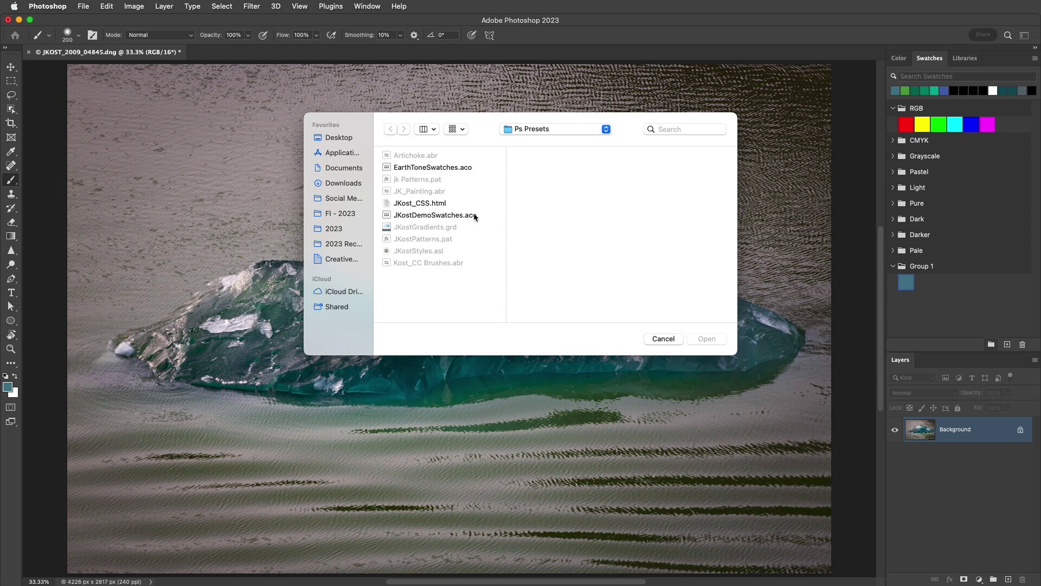
{"action": "double_click", "coordinate": [444, 204]}
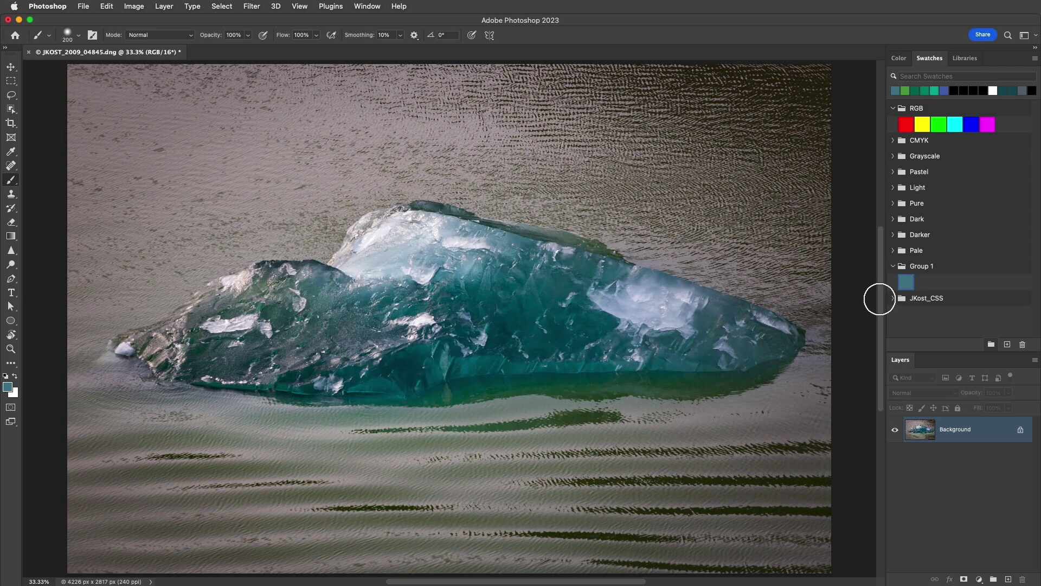
{"action": "left_click", "coordinate": [893, 298]}
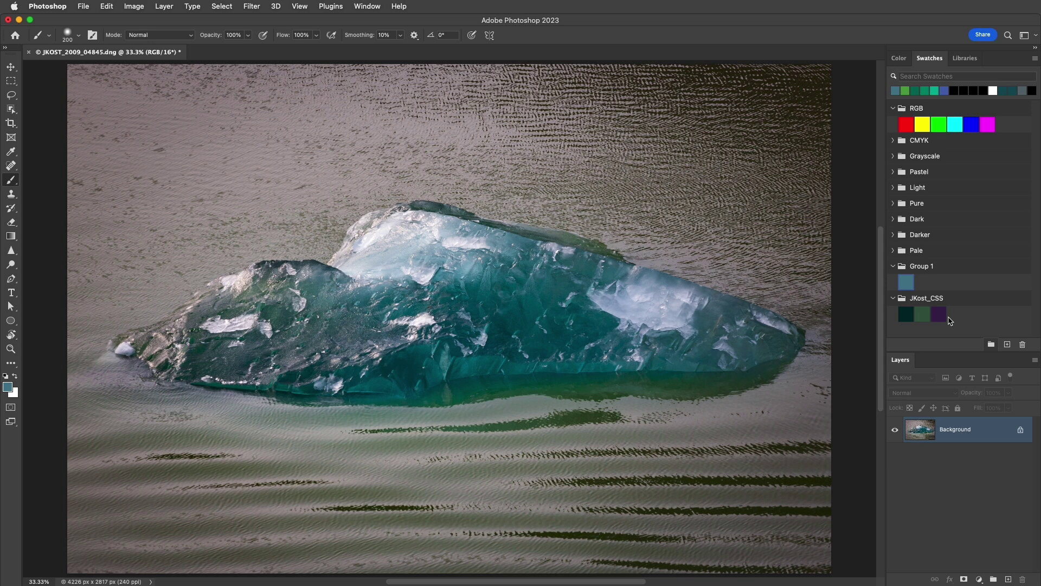
{"action": "left_click", "coordinate": [965, 59]}
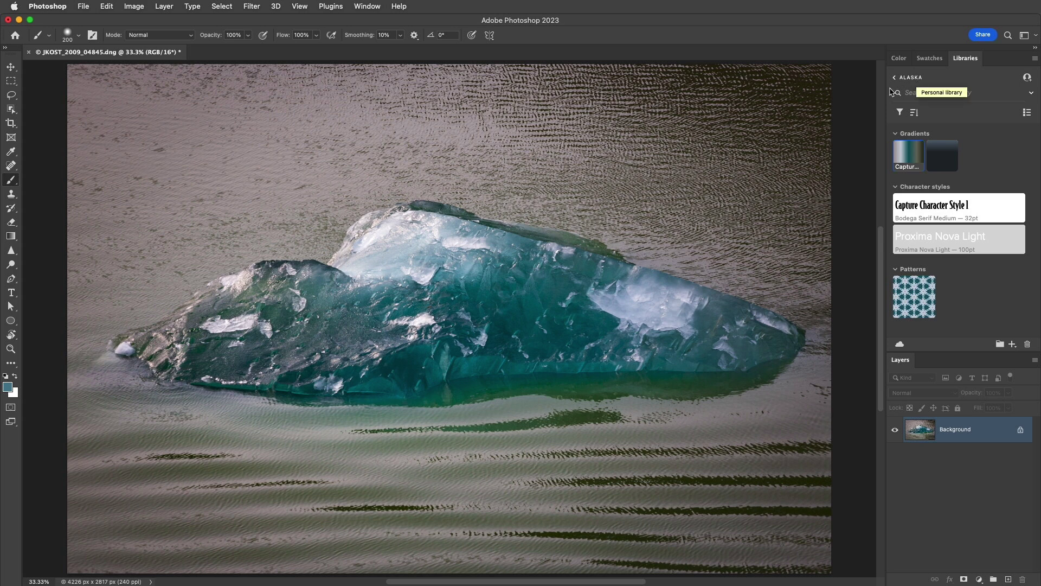
- Sample dark teal #16636D from the iceberg and add it to the Alaska library as a colour
{"action": "key", "text": "i"}
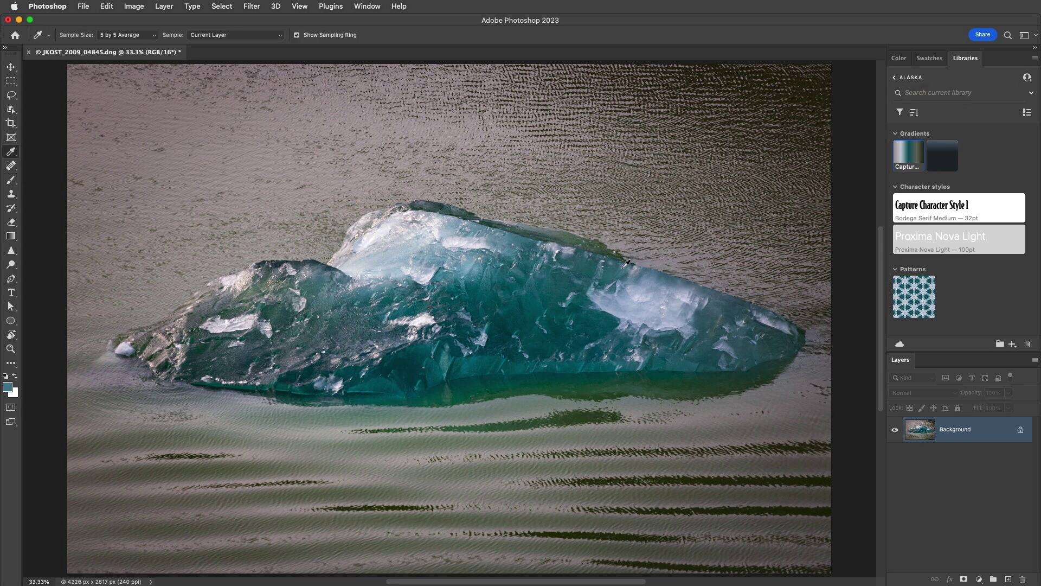
{"action": "left_click", "coordinate": [562, 289]}
{"action": "left_click", "coordinate": [1012, 345]}
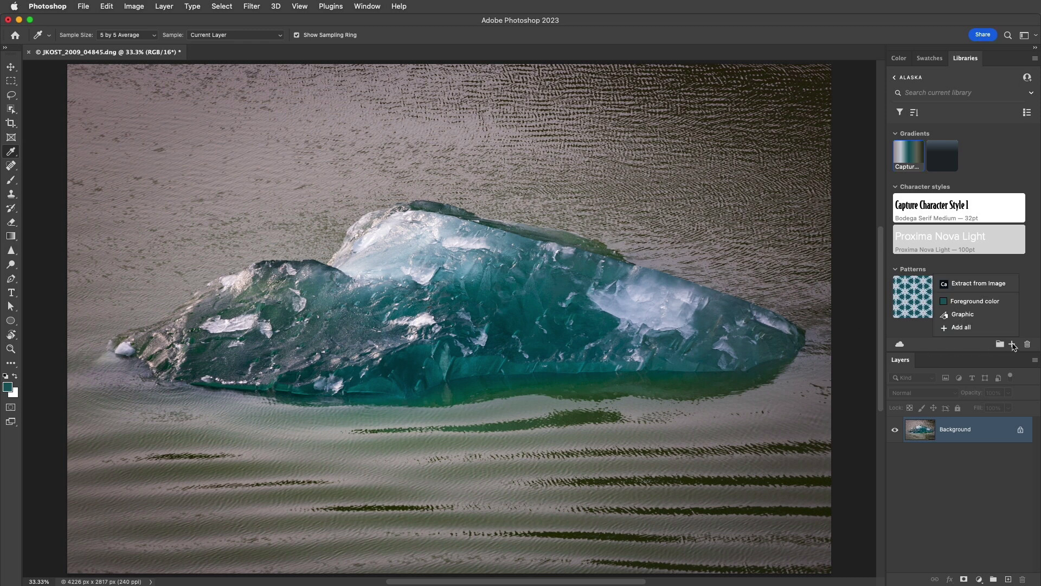
{"action": "left_click", "coordinate": [1006, 305]}
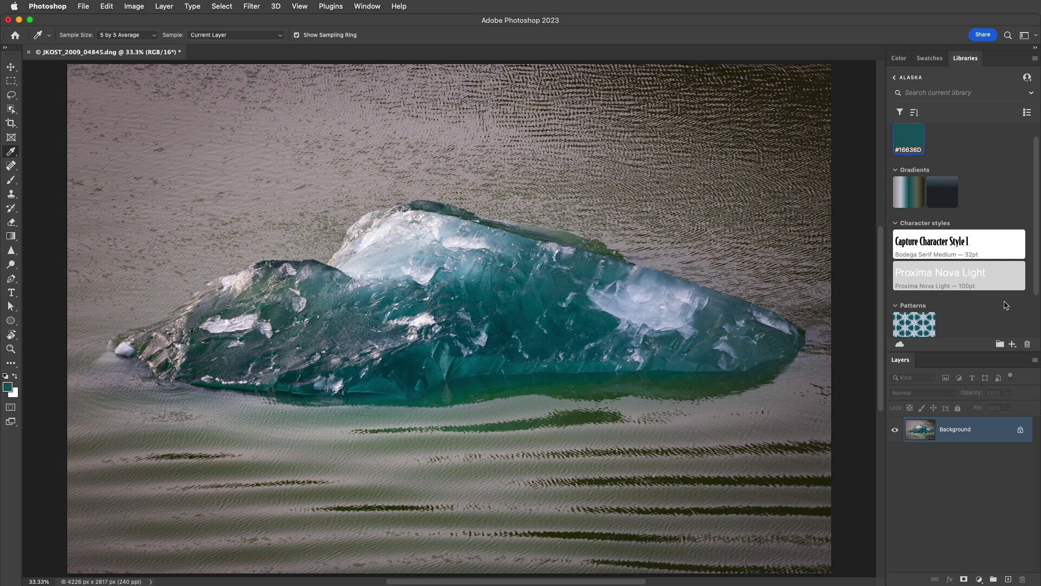
{"action": "left_click", "coordinate": [1034, 58]}
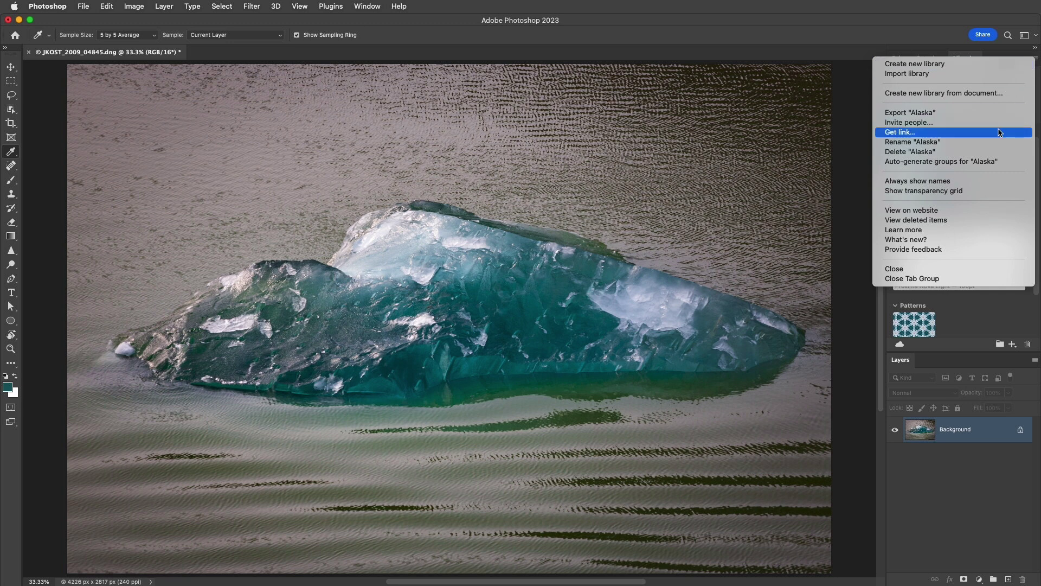
{"action": "left_click", "coordinate": [854, 137]}
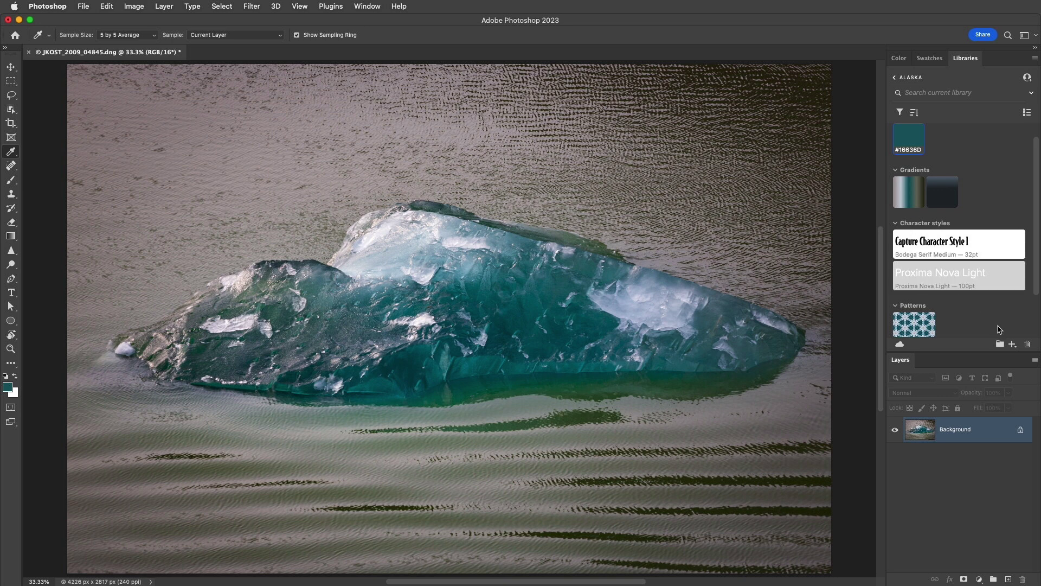
- Extract a Muted colour theme from the iceberg, moving two sample points onto water and blue ice
{"action": "left_click", "coordinate": [1013, 346]}
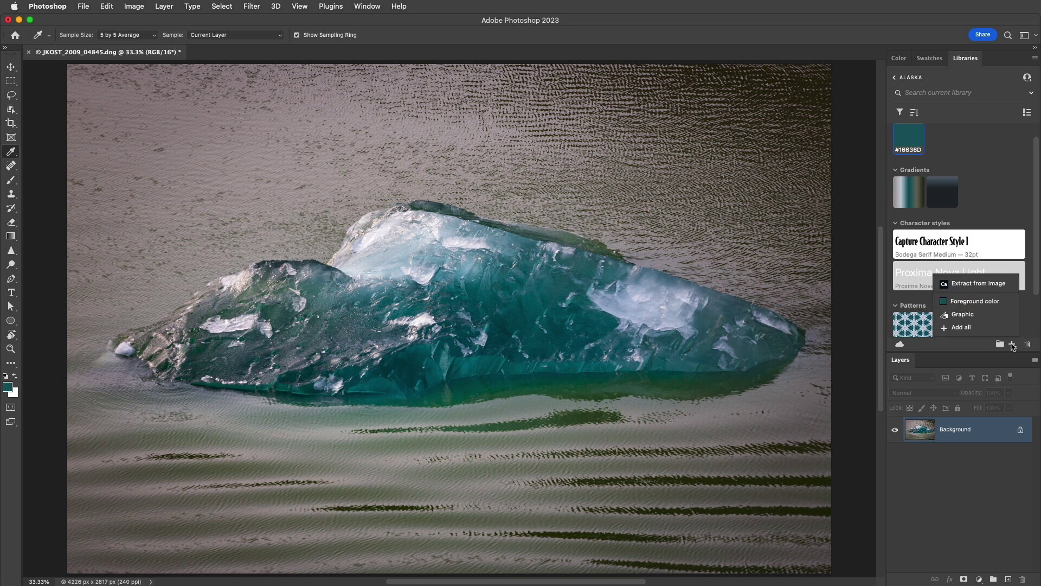
{"action": "left_click", "coordinate": [995, 283]}
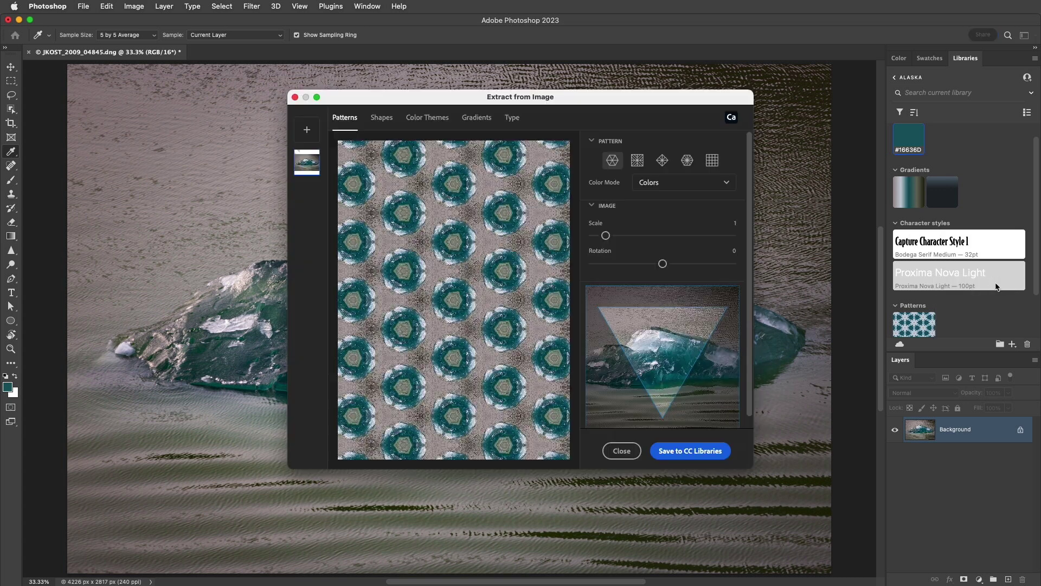
{"action": "left_click", "coordinate": [433, 118]}
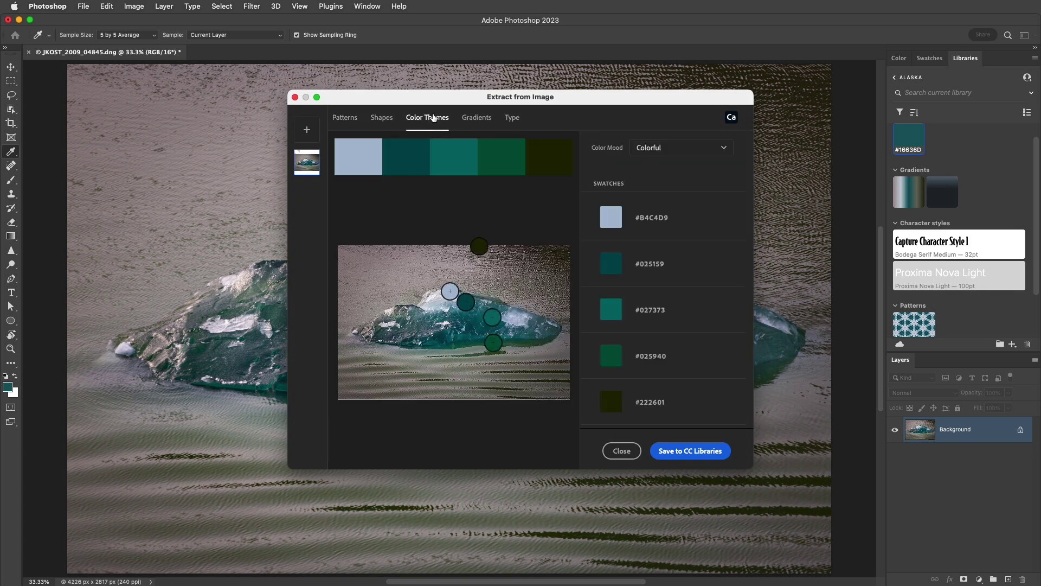
{"action": "left_click", "coordinate": [672, 148]}
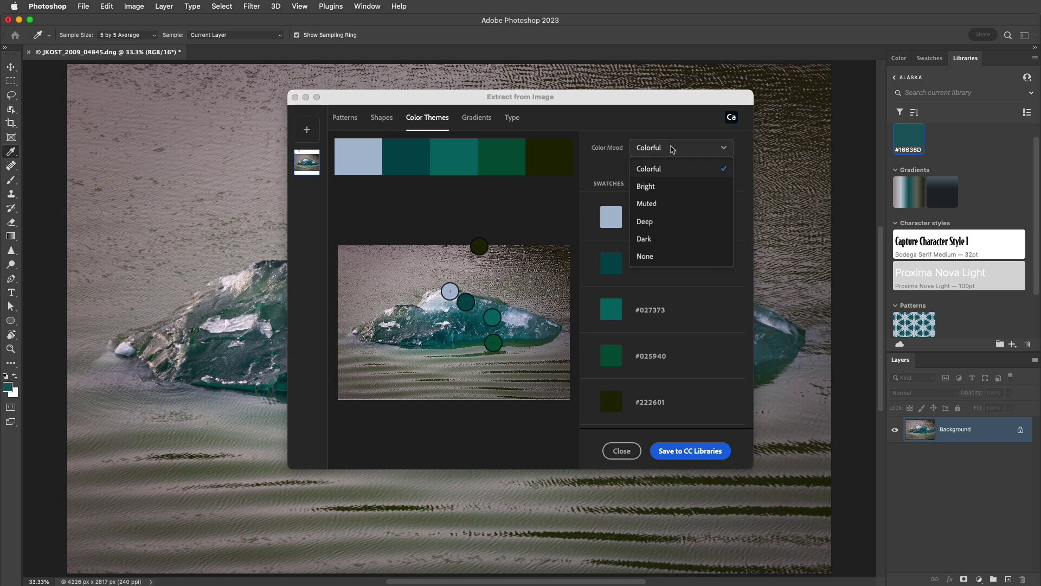
{"action": "left_click", "coordinate": [671, 202]}
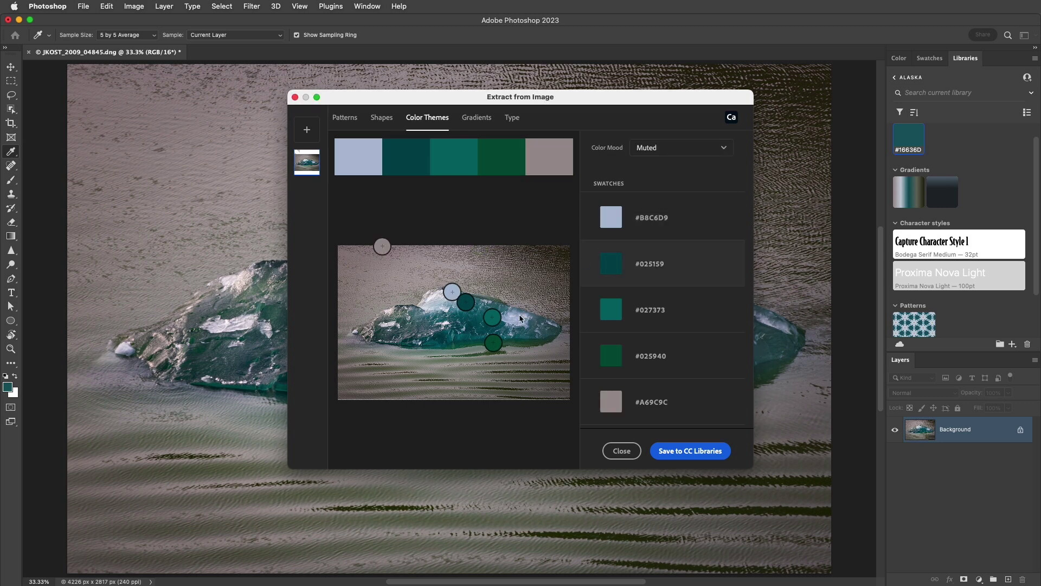
{"action": "left_click_drag", "start_coordinate": [493, 342], "coordinate": [539, 371]}
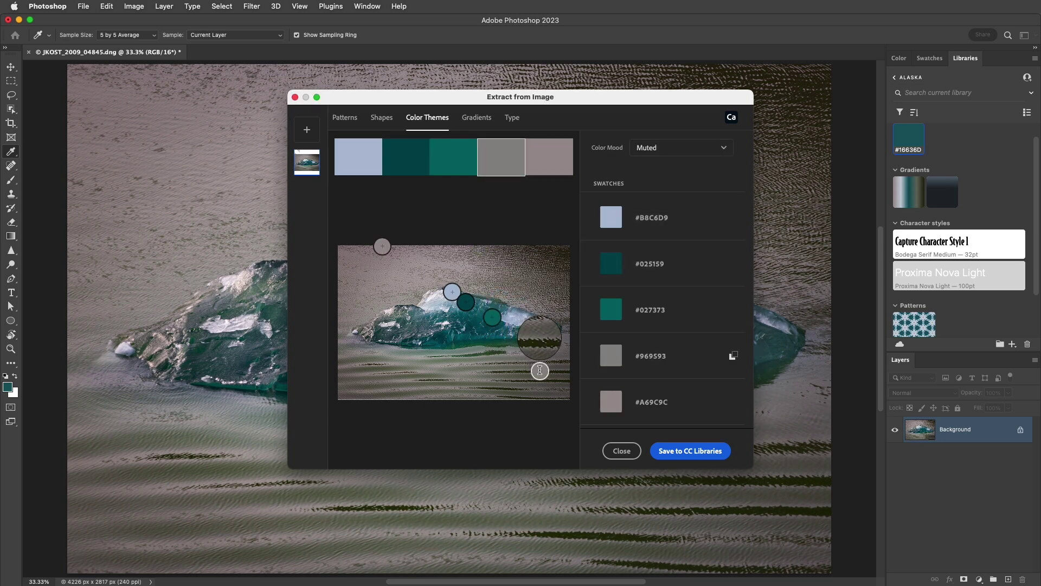
{"action": "left_click_drag", "start_coordinate": [492, 318], "coordinate": [518, 333]}
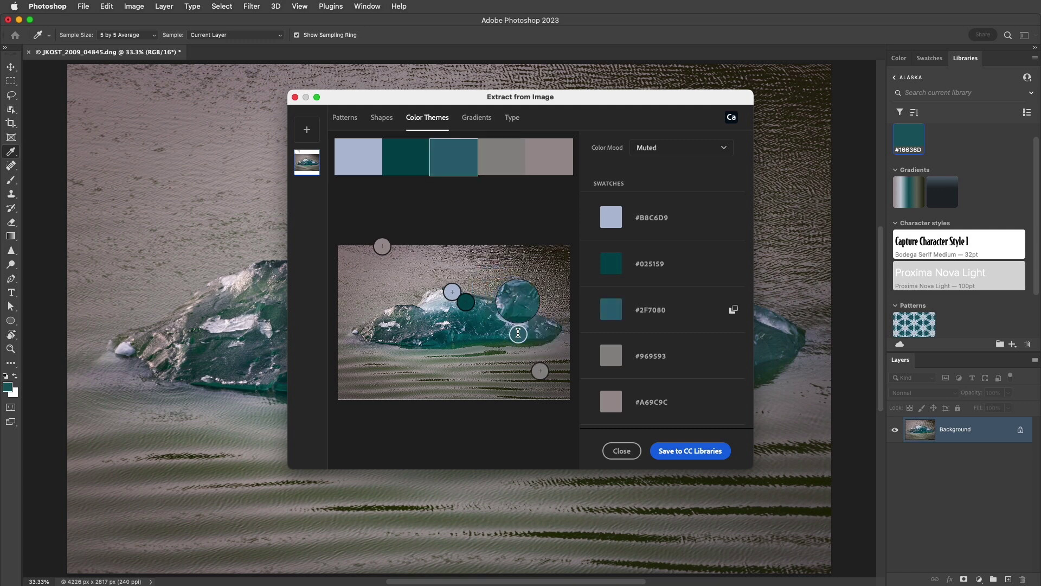
{"action": "left_click", "coordinate": [702, 452]}
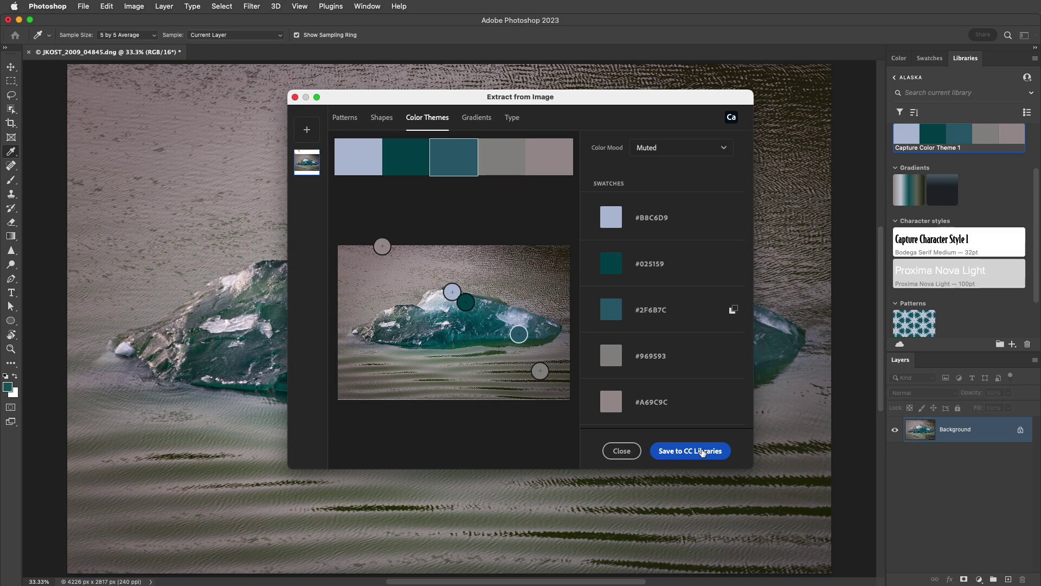
{"action": "left_click", "coordinate": [622, 452]}
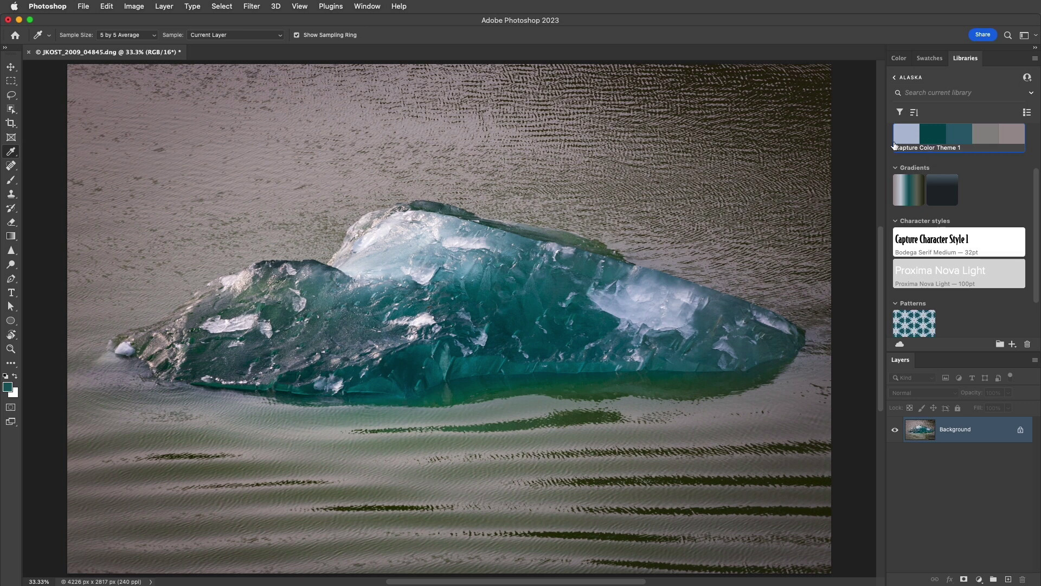
- With the Brush active, sample the pale ice blue from the iceberg's bright top as foreground
{"action": "key", "text": "b"}
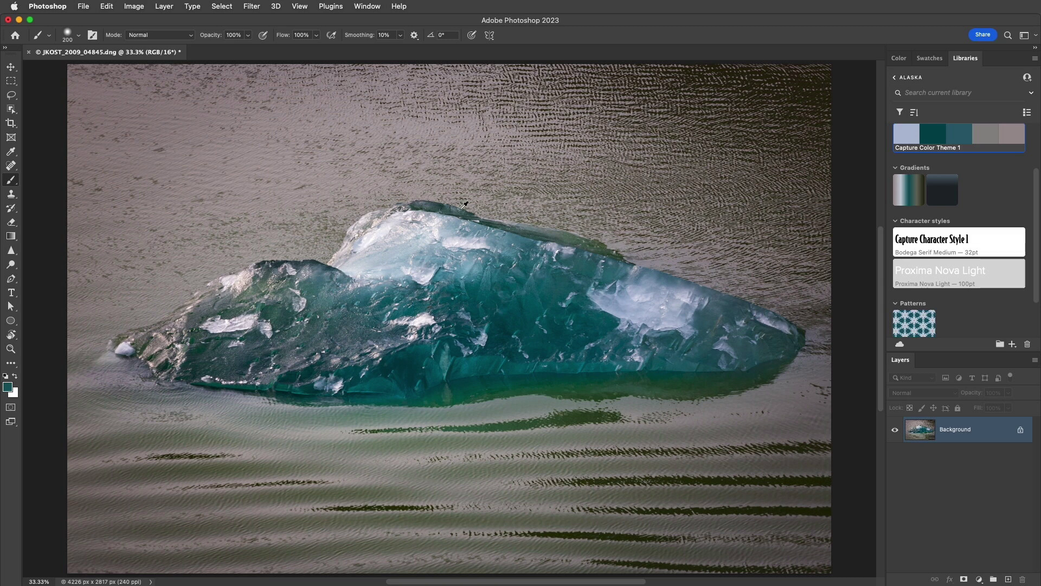
{"action": "left_click", "coordinate": [432, 206], "text": "alt"}
{"action": "left_click", "coordinate": [412, 244], "text": "alt"}
- Average a rectangle across the iceberg's middle into one flat colour with Filter > Blur > Average
{"action": "key", "text": "m"}
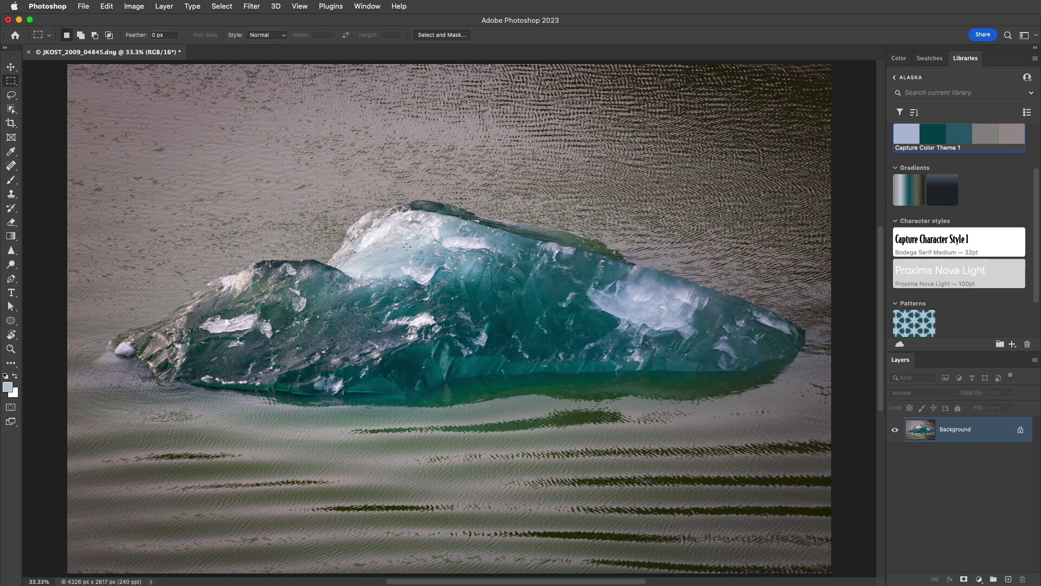
{"action": "left_click_drag", "start_coordinate": [407, 246], "coordinate": [554, 324]}
{"action": "left_click", "coordinate": [255, 8]}
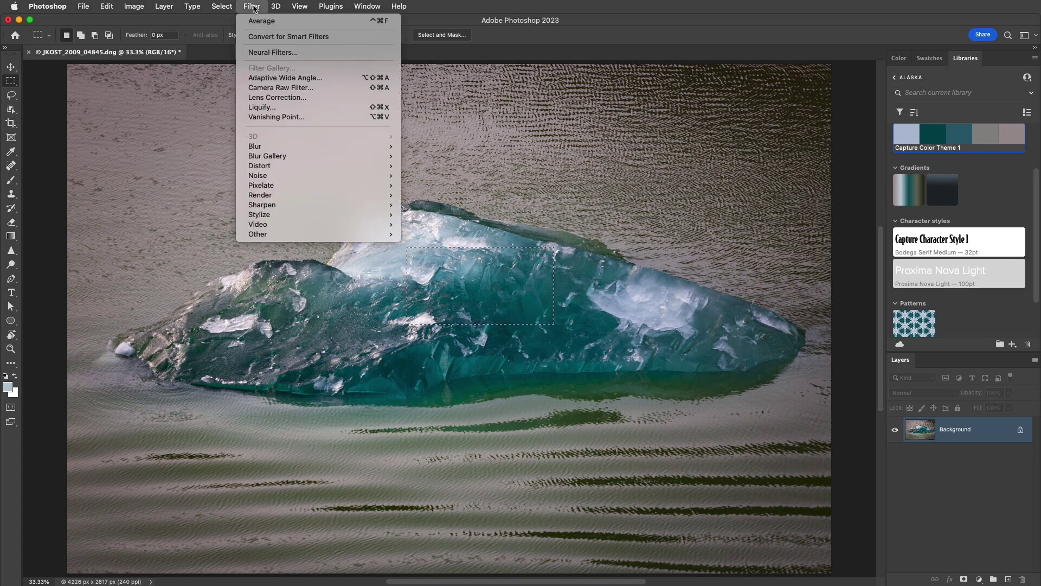
{"action": "mouse_move", "coordinate": [320, 146]}
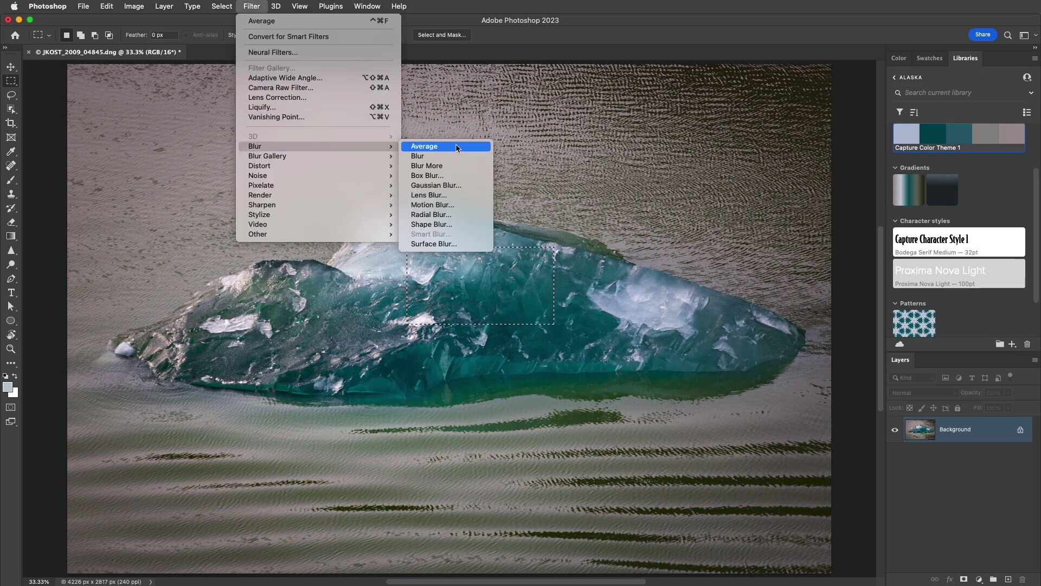
{"action": "left_click", "coordinate": [456, 147]}
- Sample the averaged slate teal #4A808E and add it to the Alaska library
{"action": "key", "text": "i"}
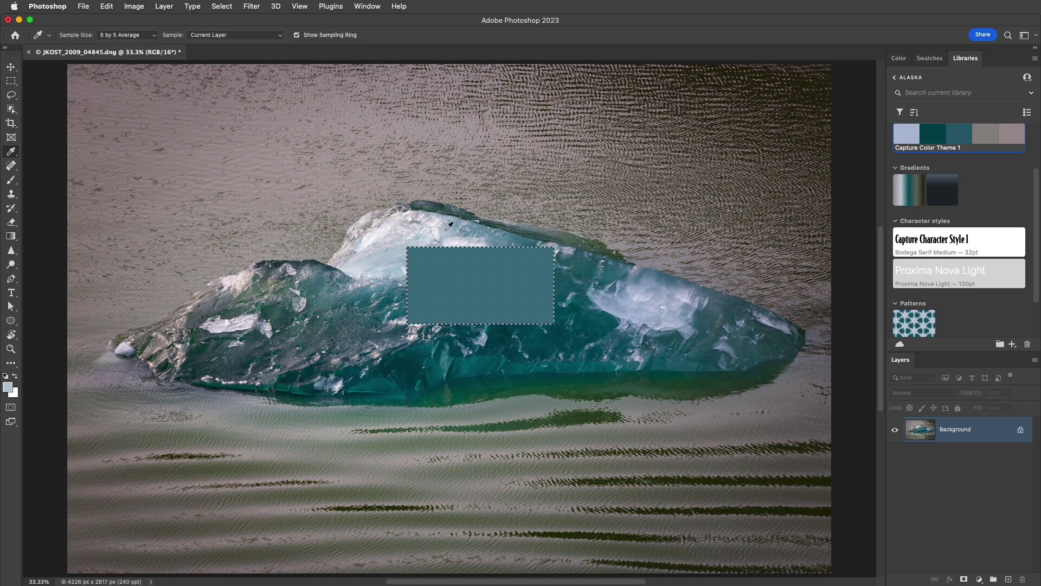
{"action": "left_click", "coordinate": [453, 270]}
{"action": "left_click", "coordinate": [1012, 343]}
{"action": "left_click", "coordinate": [999, 306]}
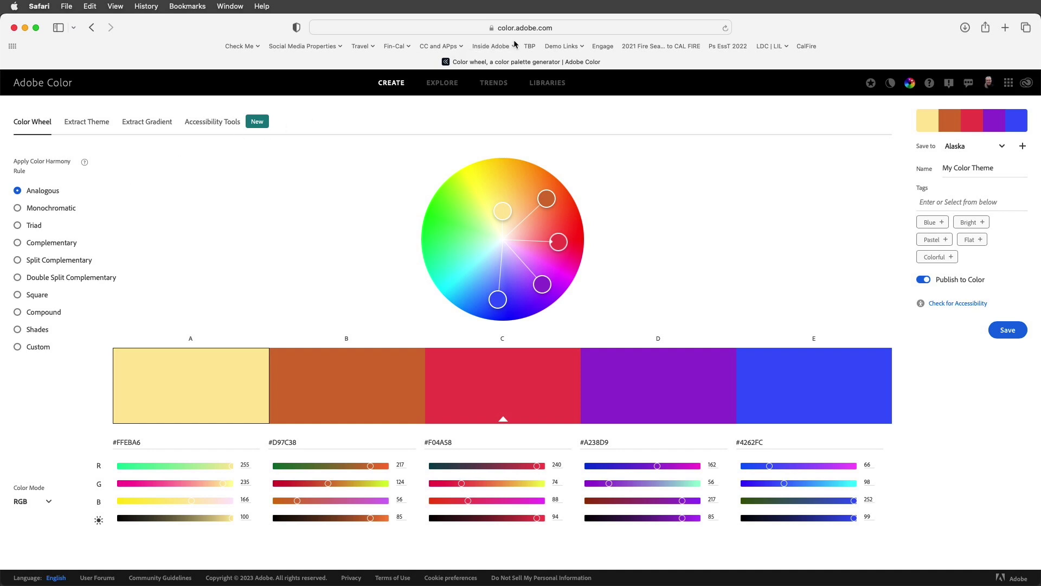
- Apply a Split Complementary harmony based on coral #F58075 and save it to Alaska
{"action": "left_click_drag", "start_coordinate": [545, 198], "coordinate": [523, 199]}
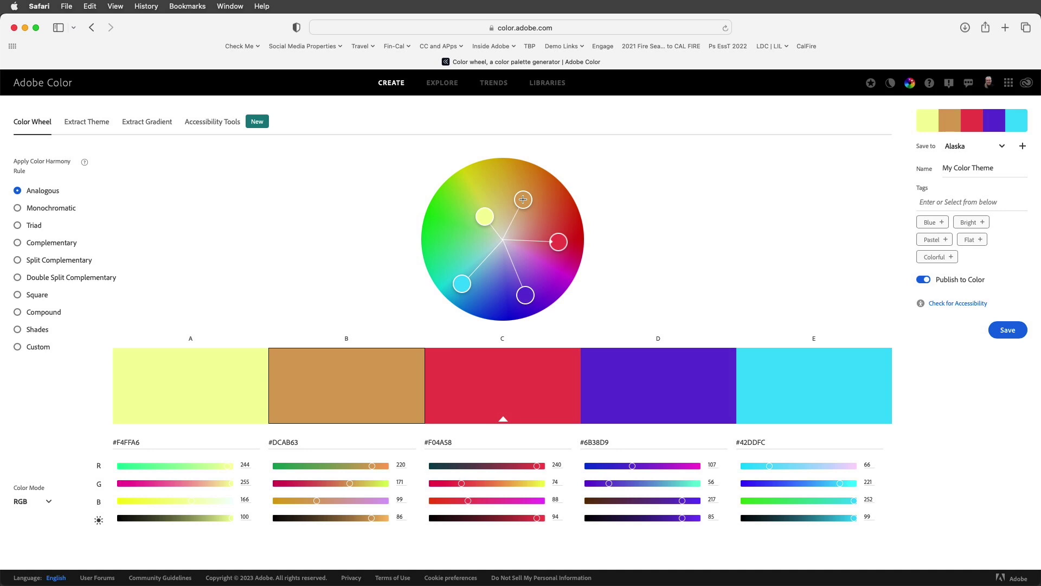
{"action": "left_click", "coordinate": [17, 260]}
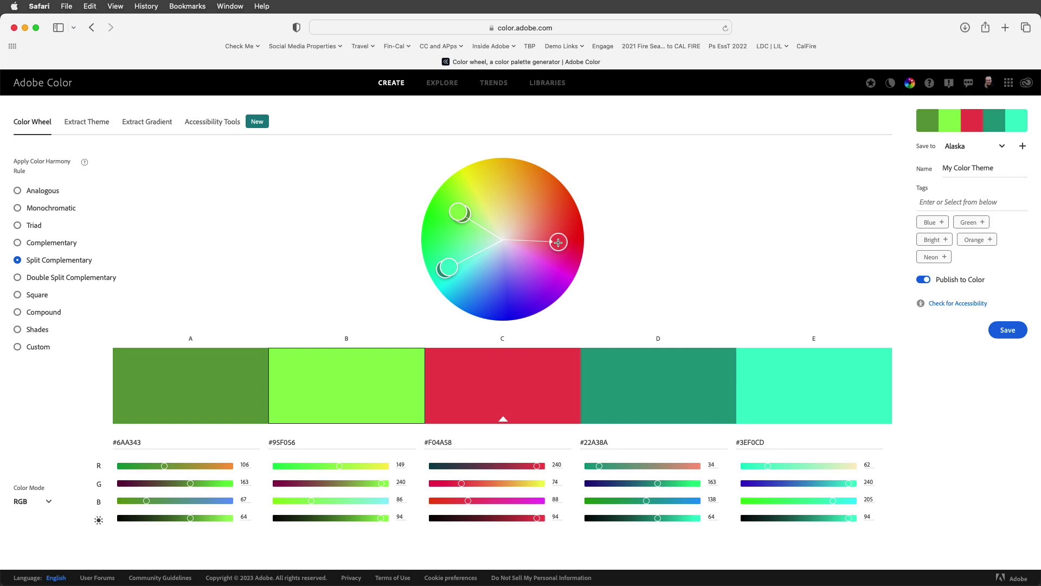
{"action": "left_click_drag", "start_coordinate": [558, 242], "coordinate": [544, 233]}
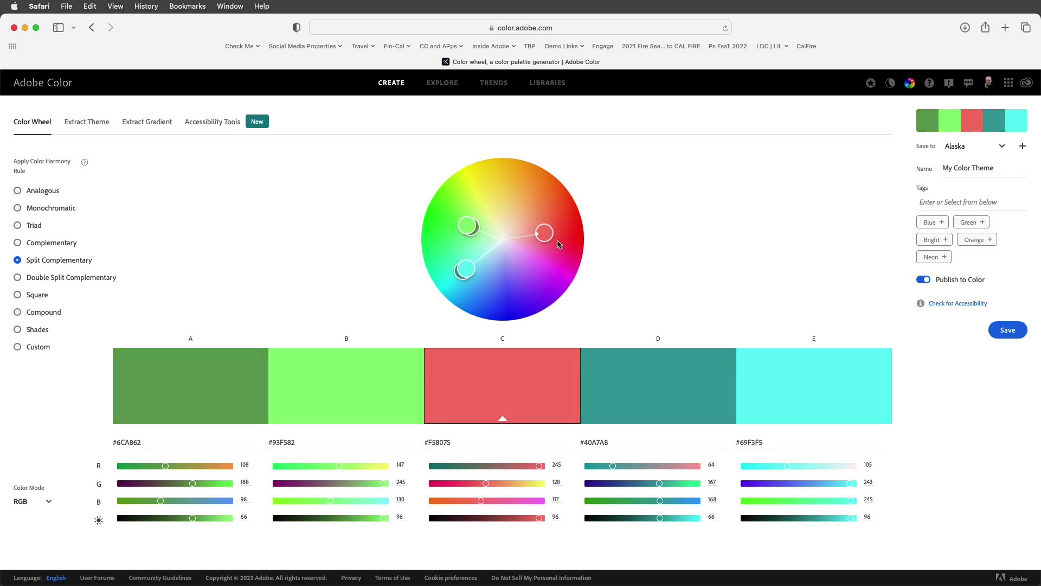
{"action": "left_click", "coordinate": [1008, 330]}
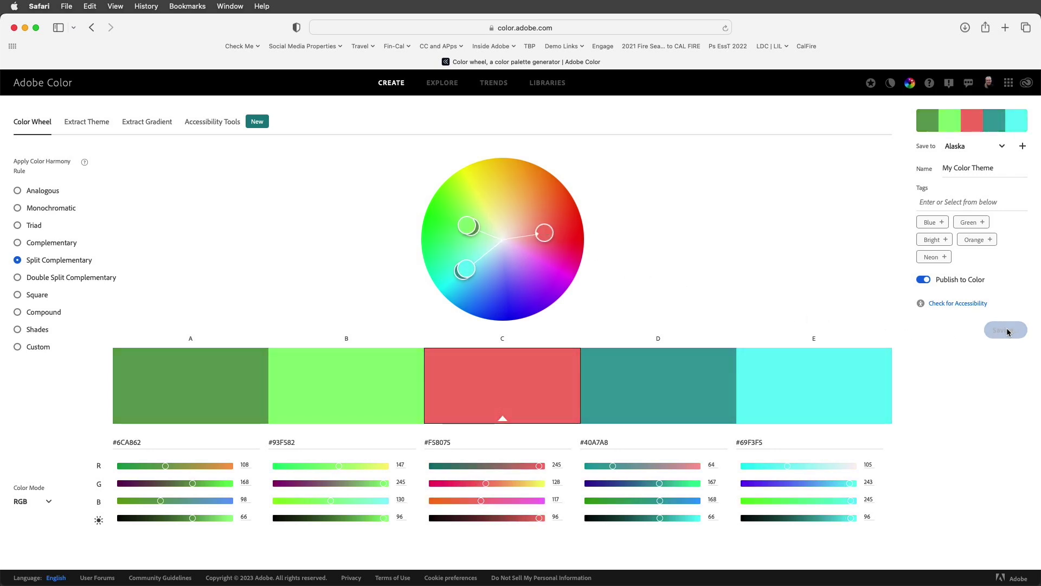